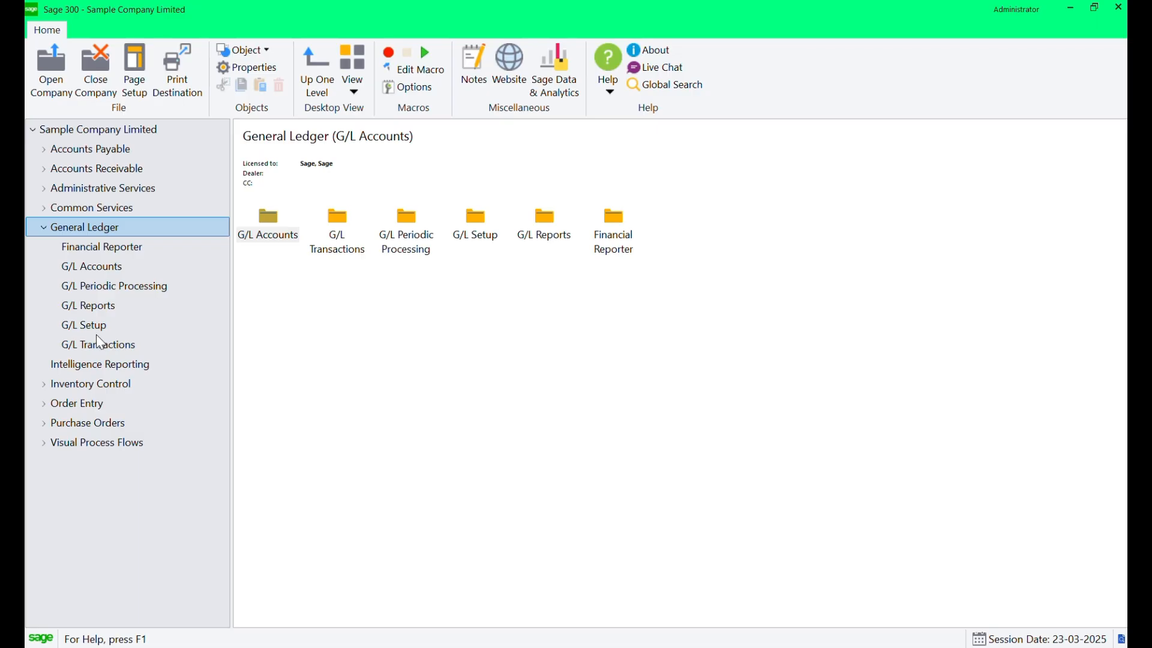
# Open the G/L Journal Entry screen from G/L Transactions.
pyautogui.click(97, 345)
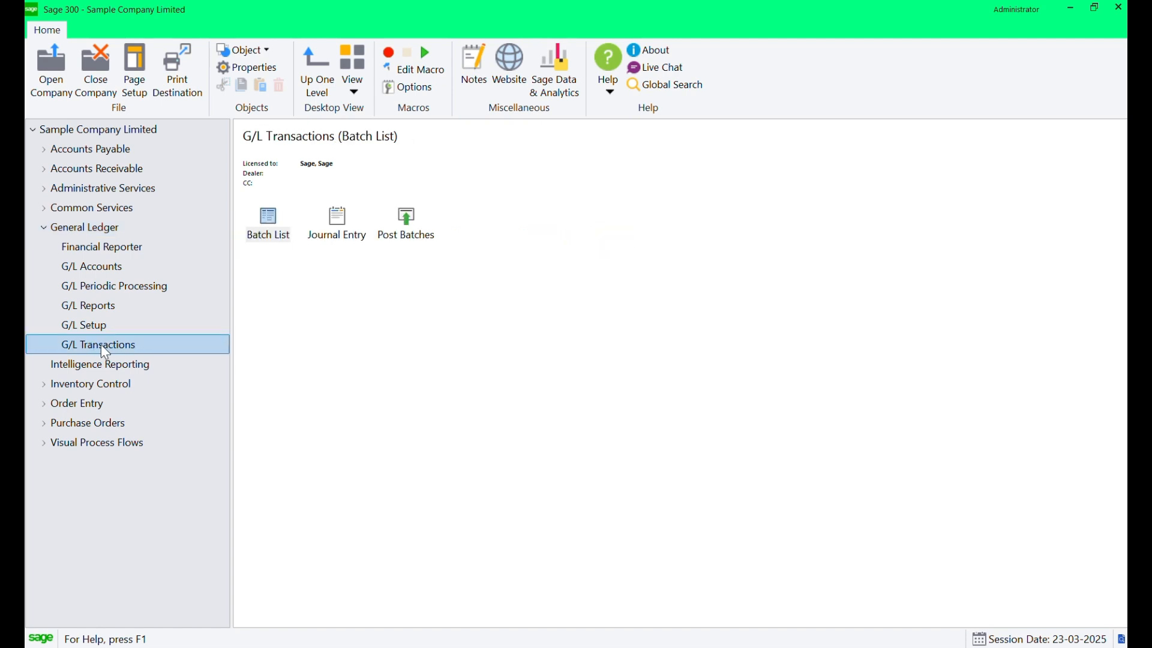
pyautogui.click(343, 231)
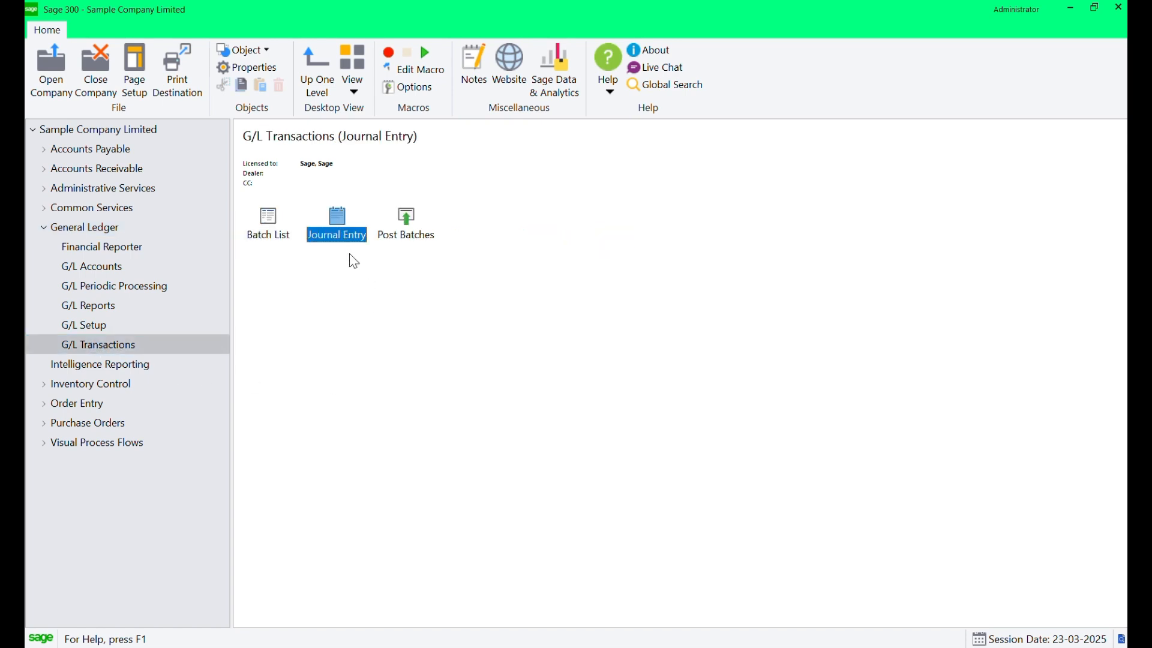
pyautogui.doubleClick(338, 218)
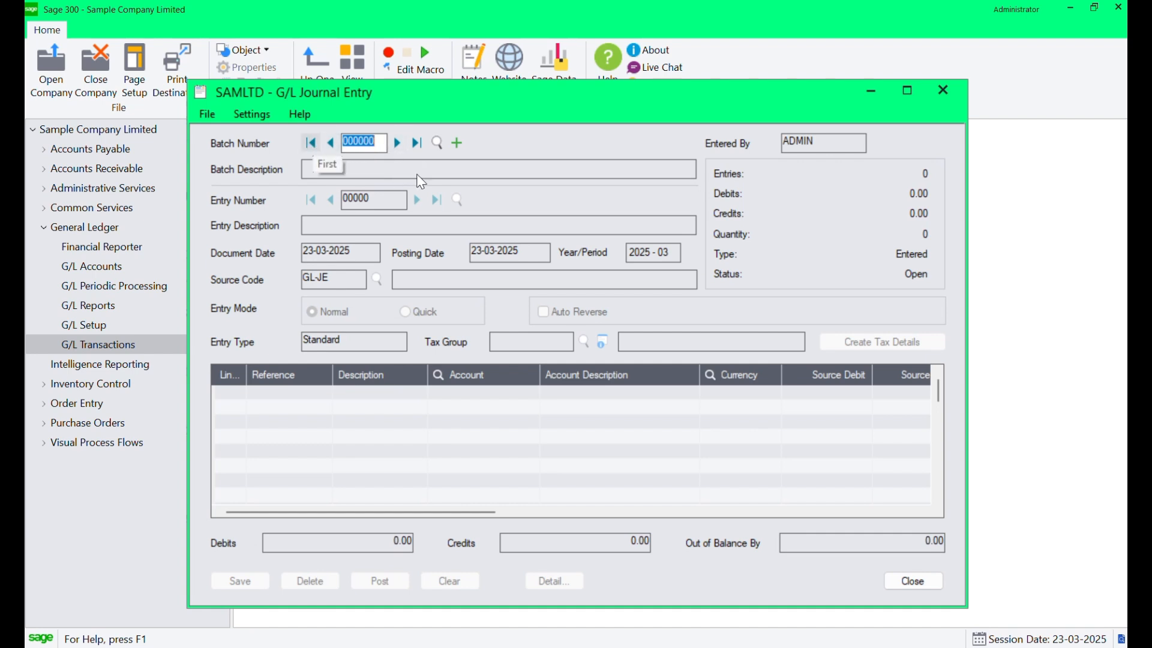
# Browse the existing batches, then create a new journal batch.
pyautogui.click(437, 143)
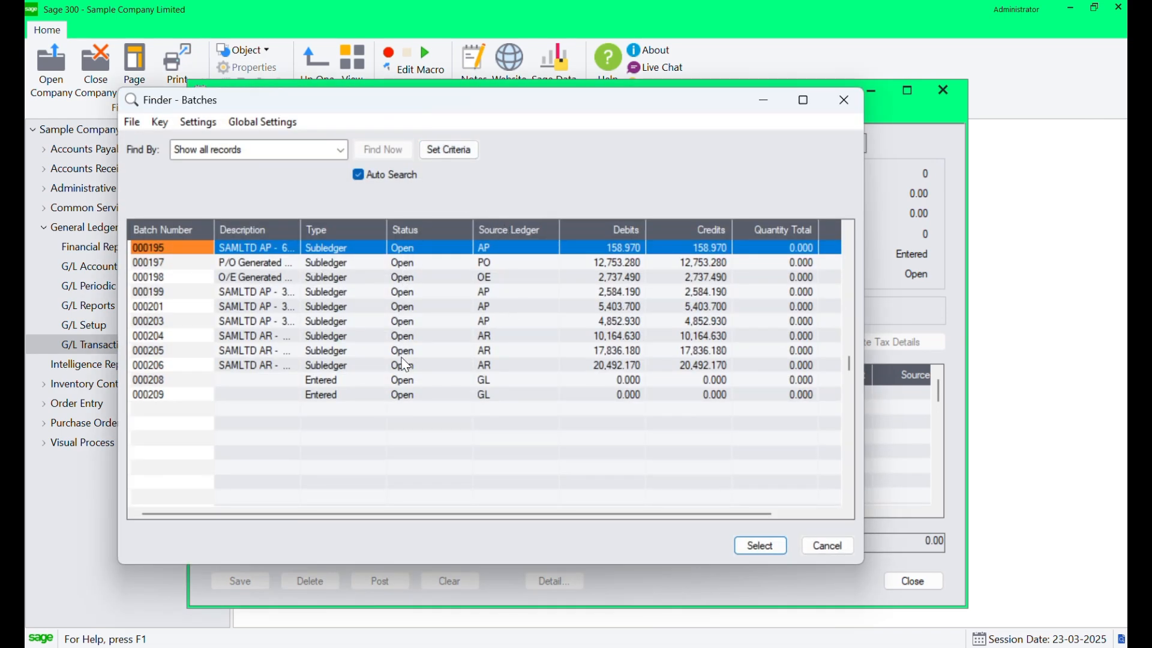
pyautogui.click(411, 394)
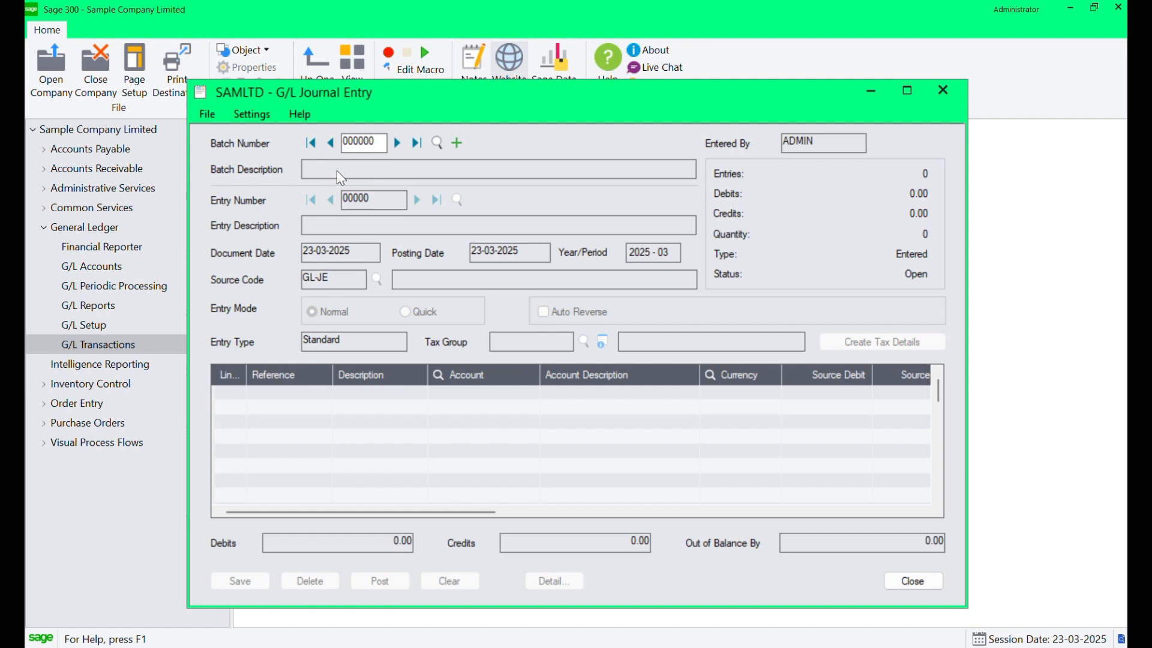
pyautogui.click(459, 143)
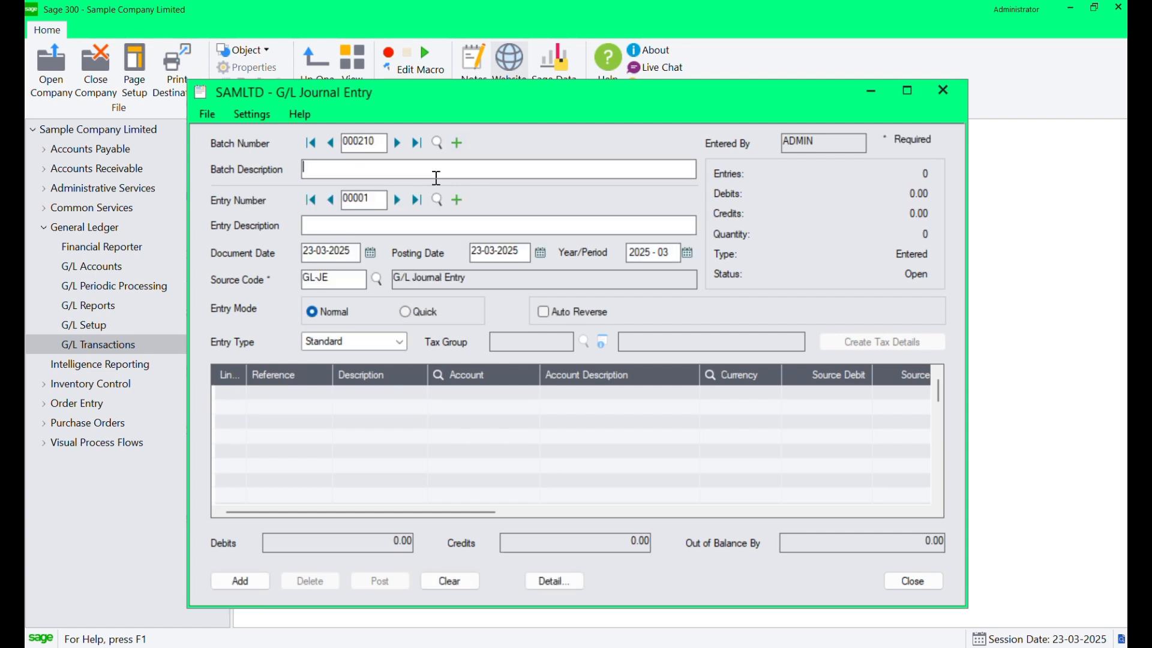
# Enter the batch description "Capturing Expenses for March 25".
pyautogui.moveTo(384, 147); pyautogui.dragTo(341, 142)
pyautogui.click(330, 167)
pyautogui.write('capturing expenses for March 25')
pyautogui.press('Home')
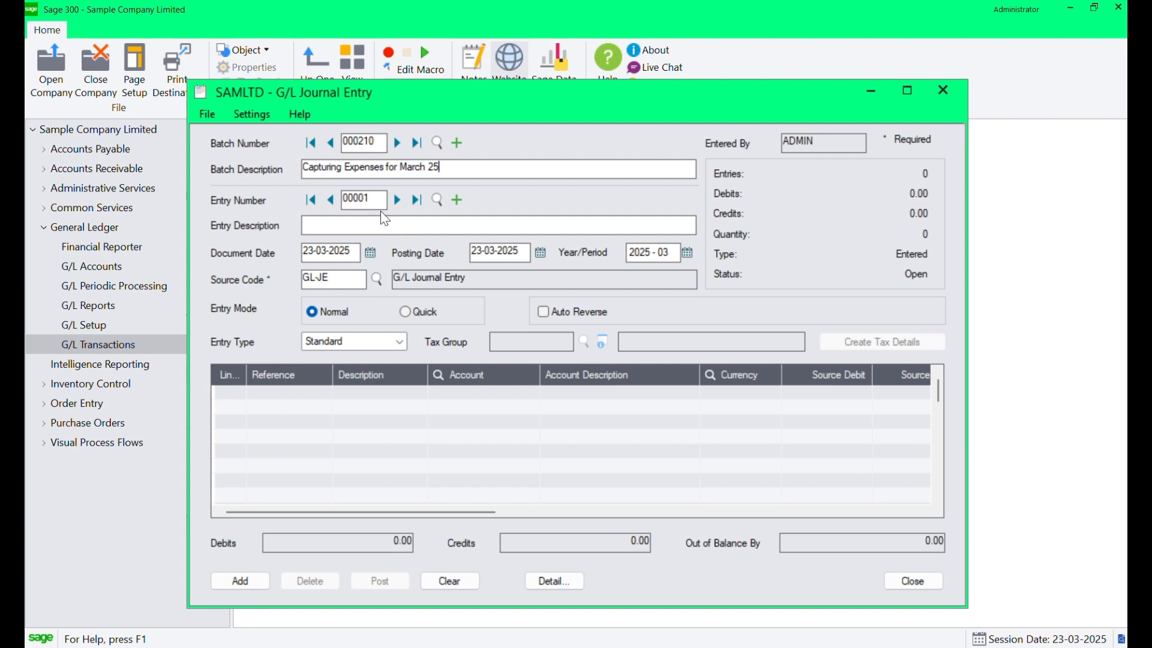
# Set the first entry's description to "Telephone Expenses for March 25".
pyautogui.click(343, 198)
pyautogui.click(348, 225)
pyautogui.write('Telephone Expenses for March 25')
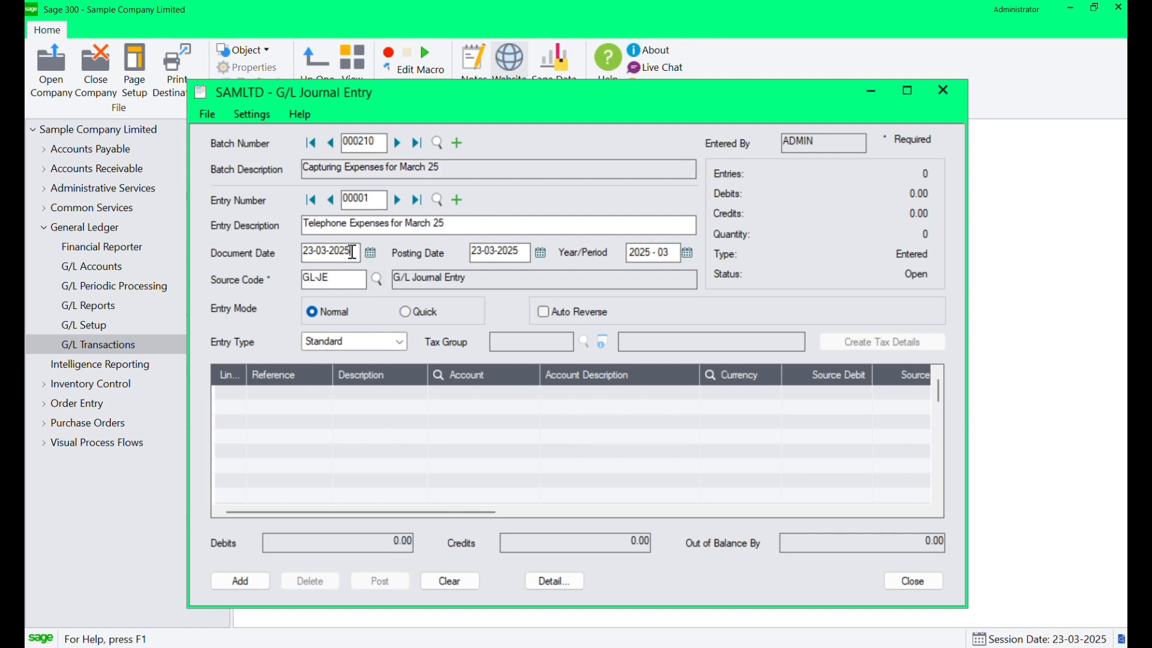
# Inspect the posting date using its calendar picker.
pyautogui.press('Tab')
pyautogui.click(498, 250)
pyautogui.moveTo(519, 250); pyautogui.dragTo(472, 249)
pyautogui.click(508, 253)
pyautogui.moveTo(527, 252); pyautogui.dragTo(478, 251)
pyautogui.click(538, 257)
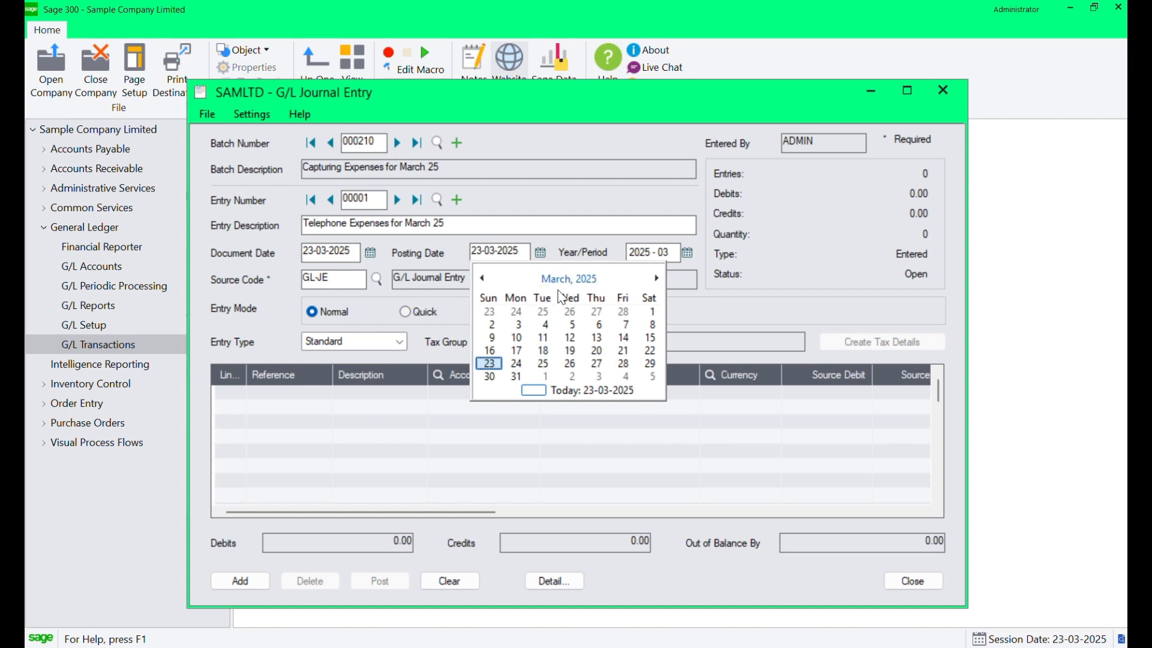
pyautogui.click(564, 242)
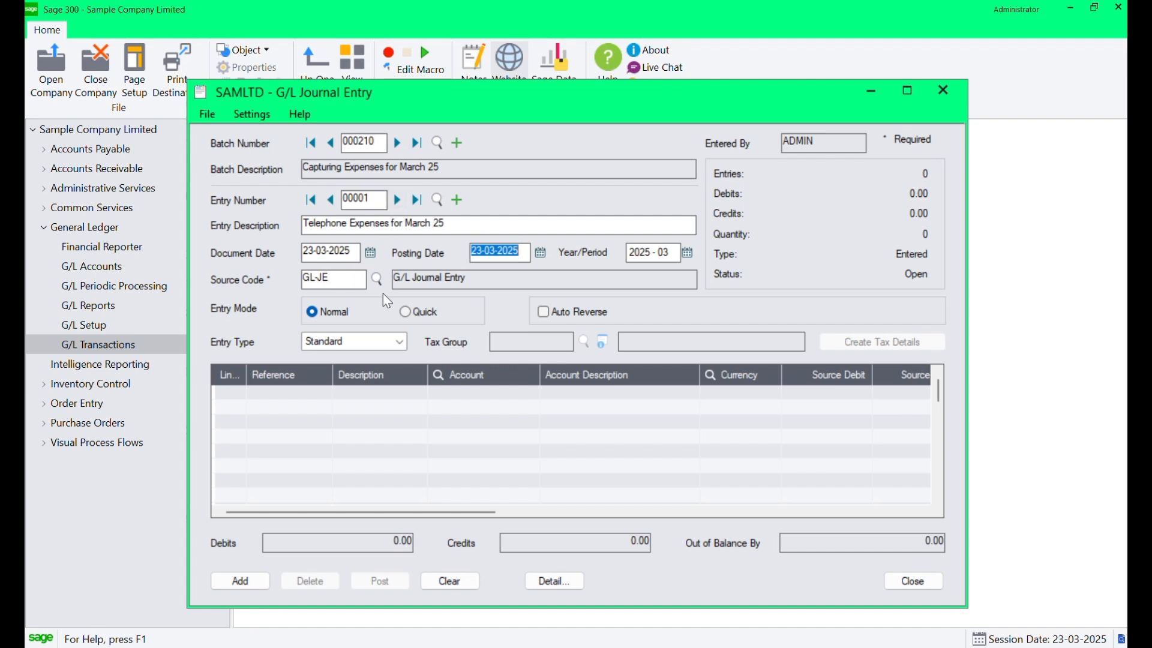
# Set the entry type to Sales Tax and choose tax group ONTTAX.
pyautogui.click(484, 393)
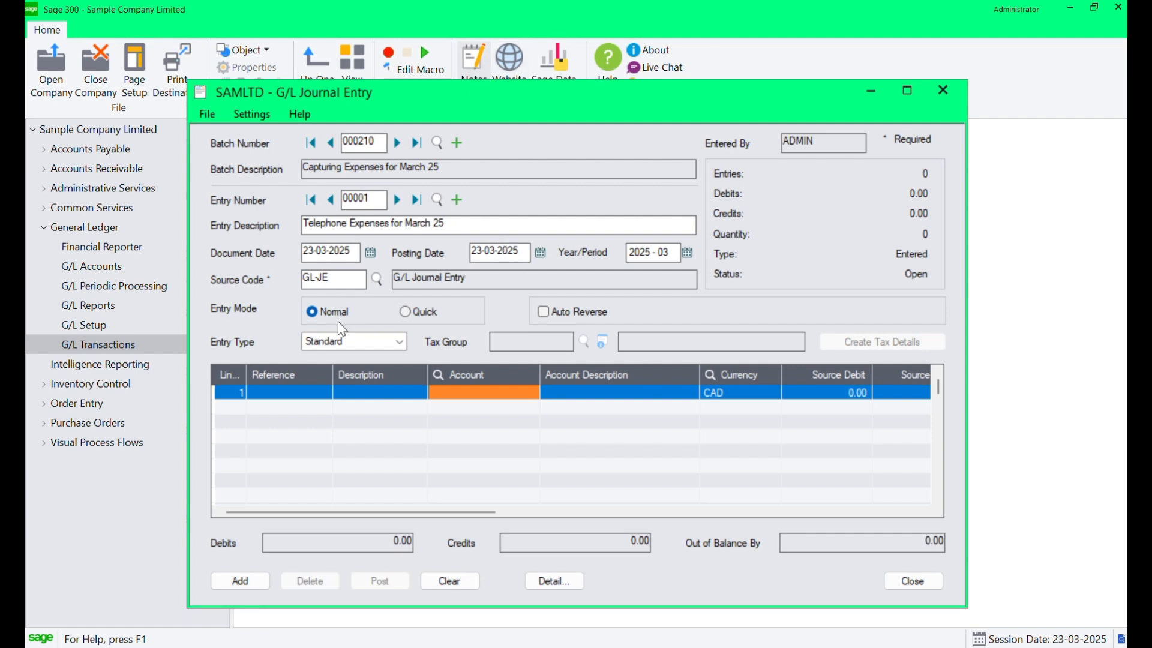
pyautogui.click(383, 344)
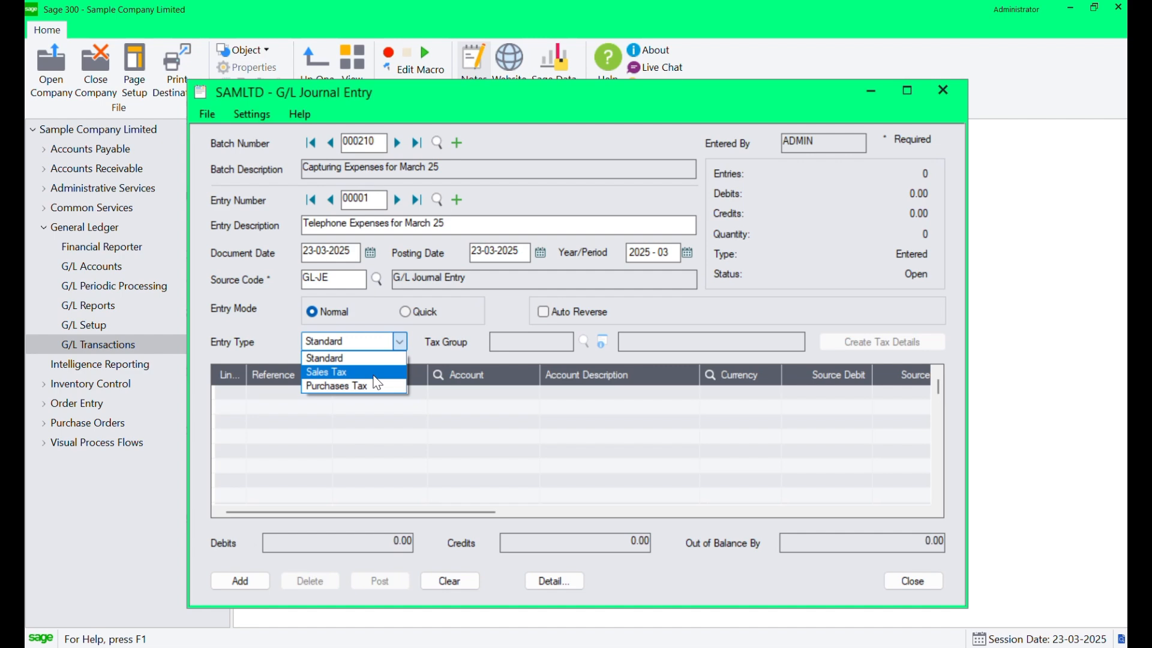
pyautogui.click(374, 374)
pyautogui.click(535, 344)
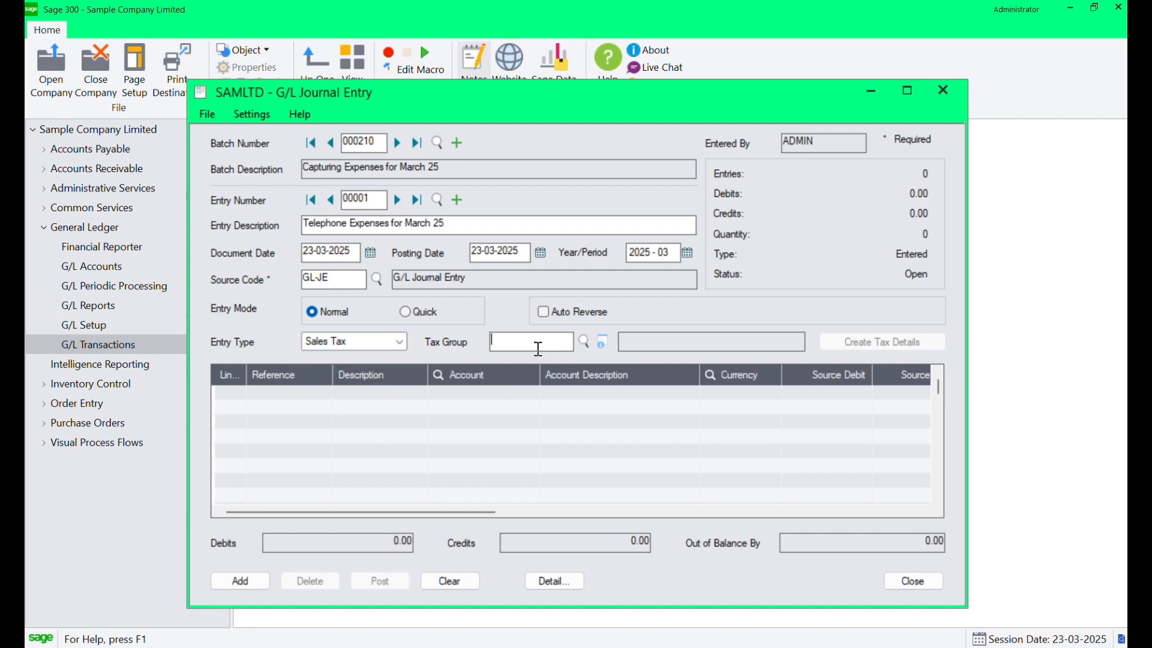
pyautogui.click(583, 341)
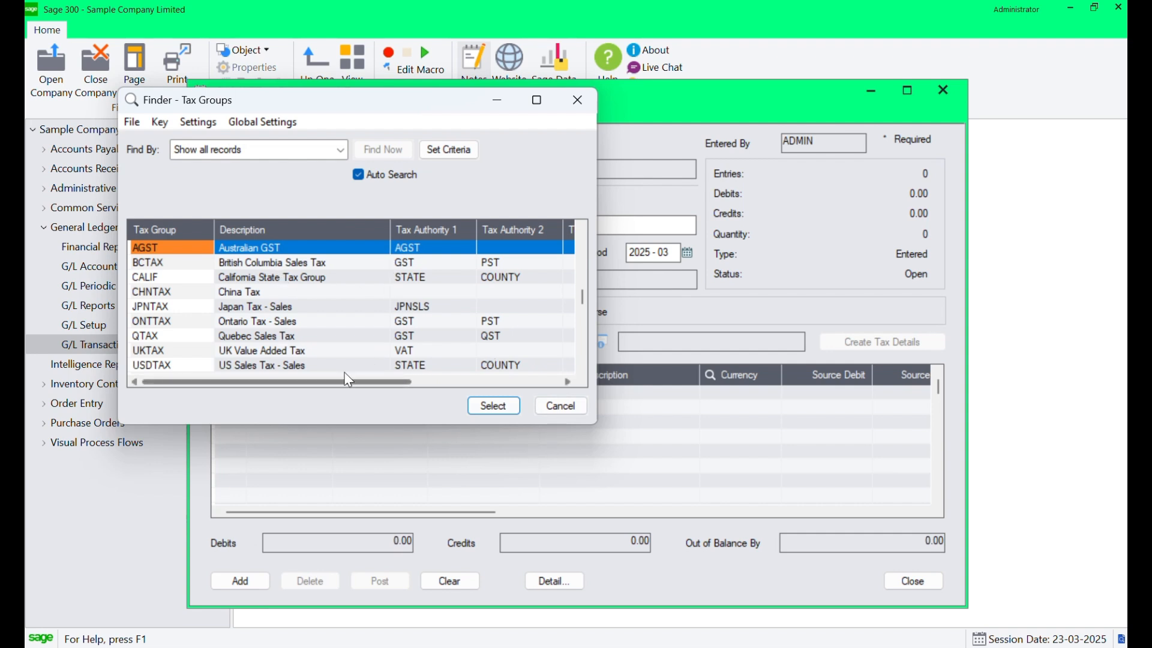
pyautogui.click(290, 324)
pyautogui.click(498, 407)
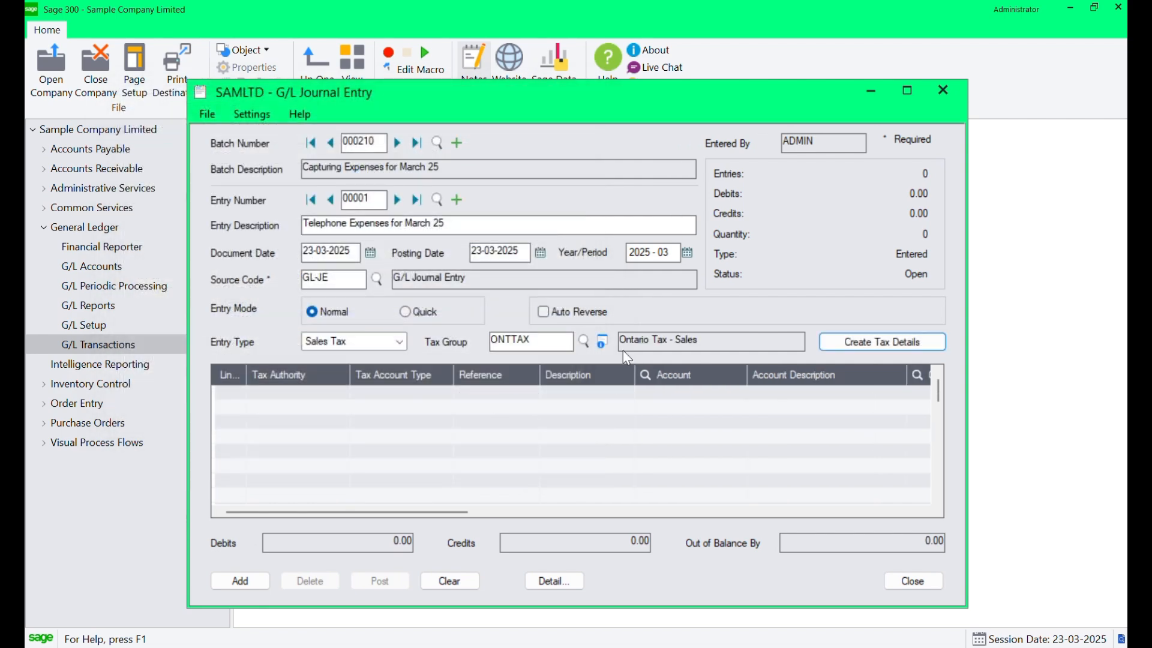
# Create tax details for the entry and delete both generated tax lines.
pyautogui.click(870, 341)
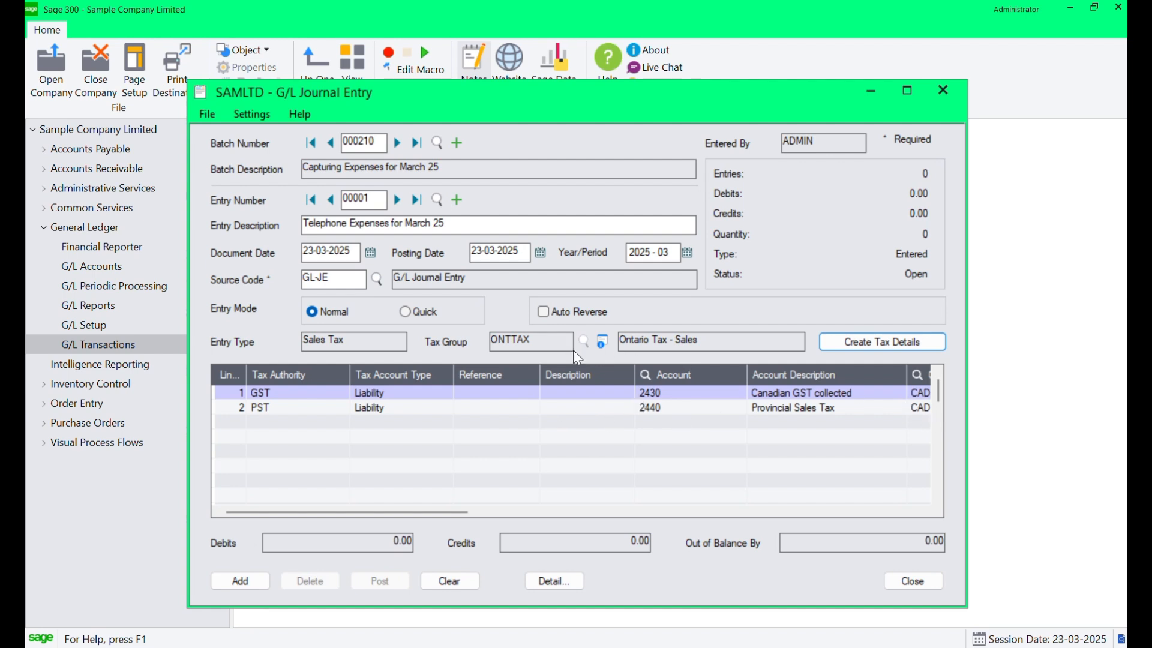
pyautogui.click(546, 393)
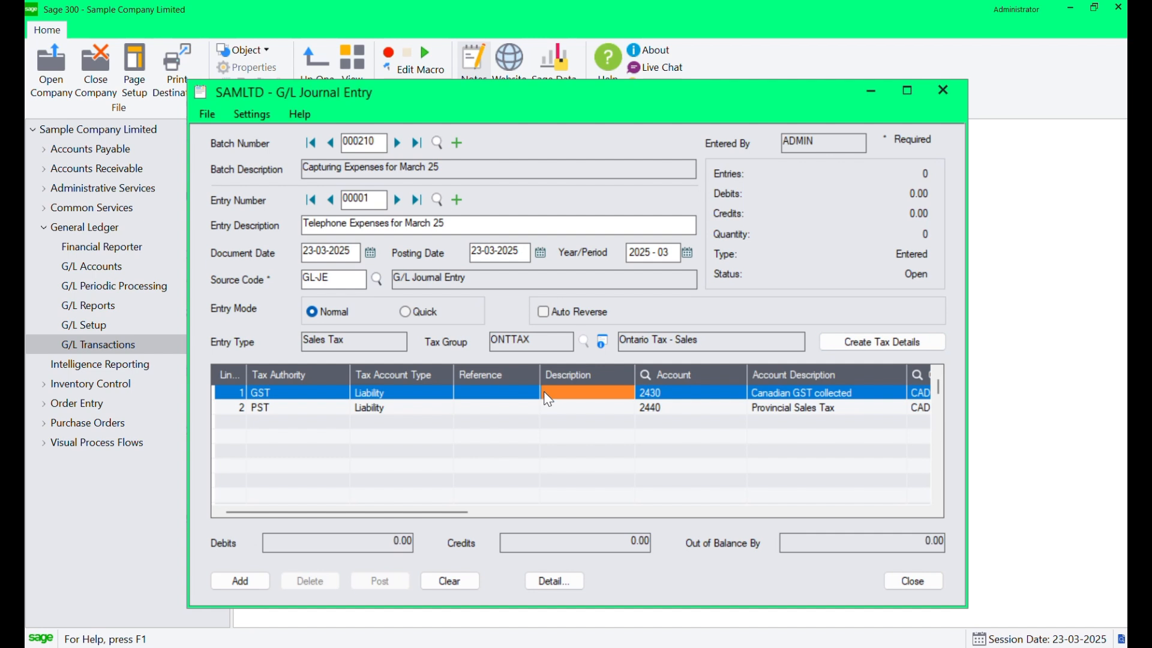
pyautogui.press('Delete')
pyautogui.press('Return')
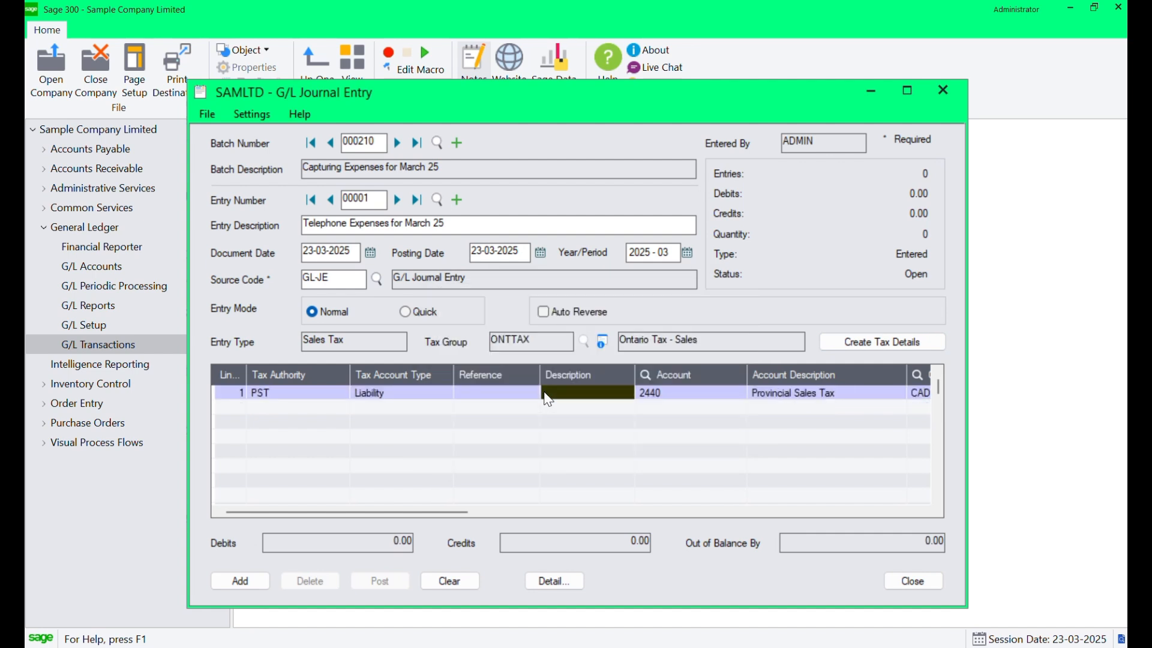
pyautogui.press('Delete')
pyautogui.press('Return')
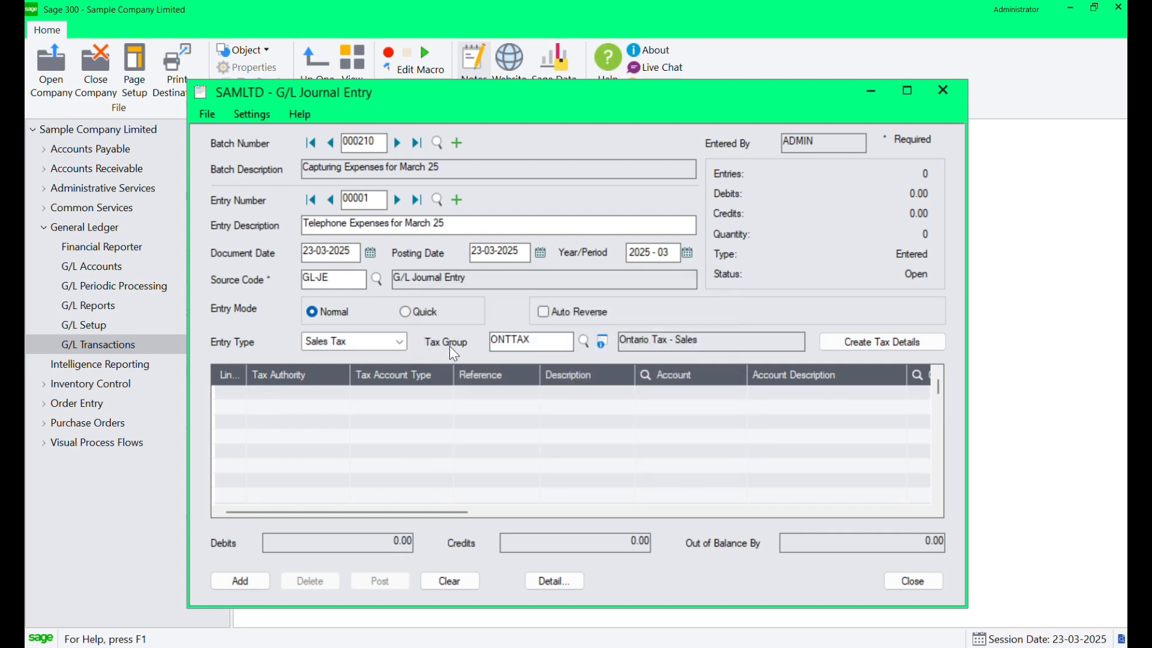
# Reset the entry type to Standard and add a new journal detail line.
pyautogui.click(391, 343)
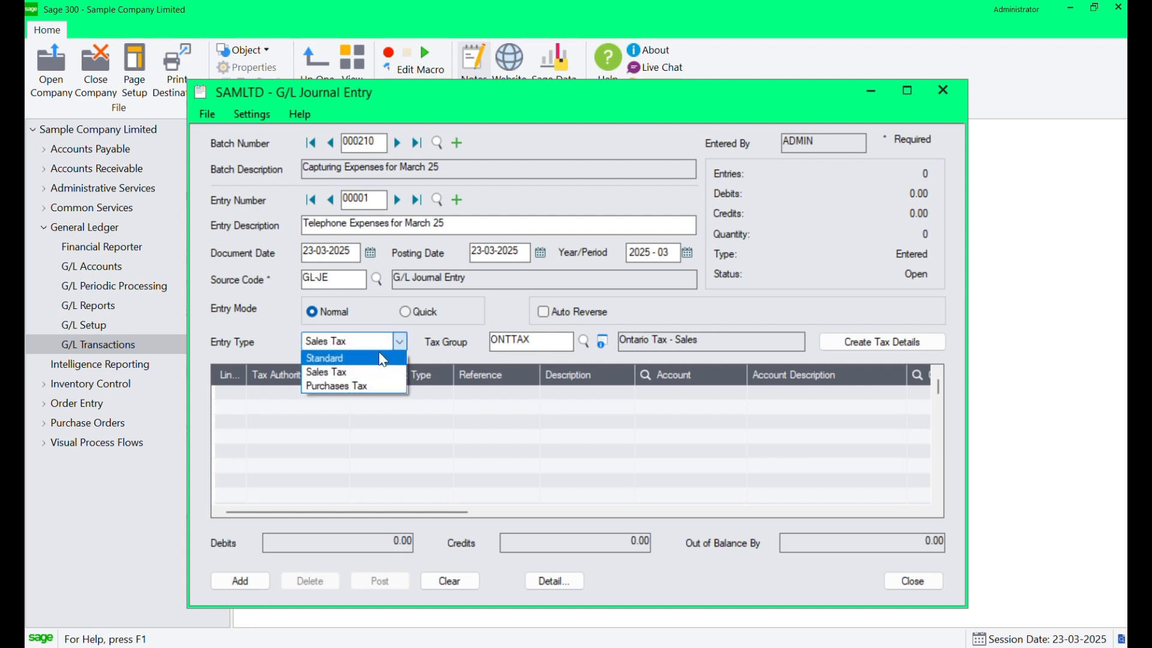
pyautogui.click(383, 359)
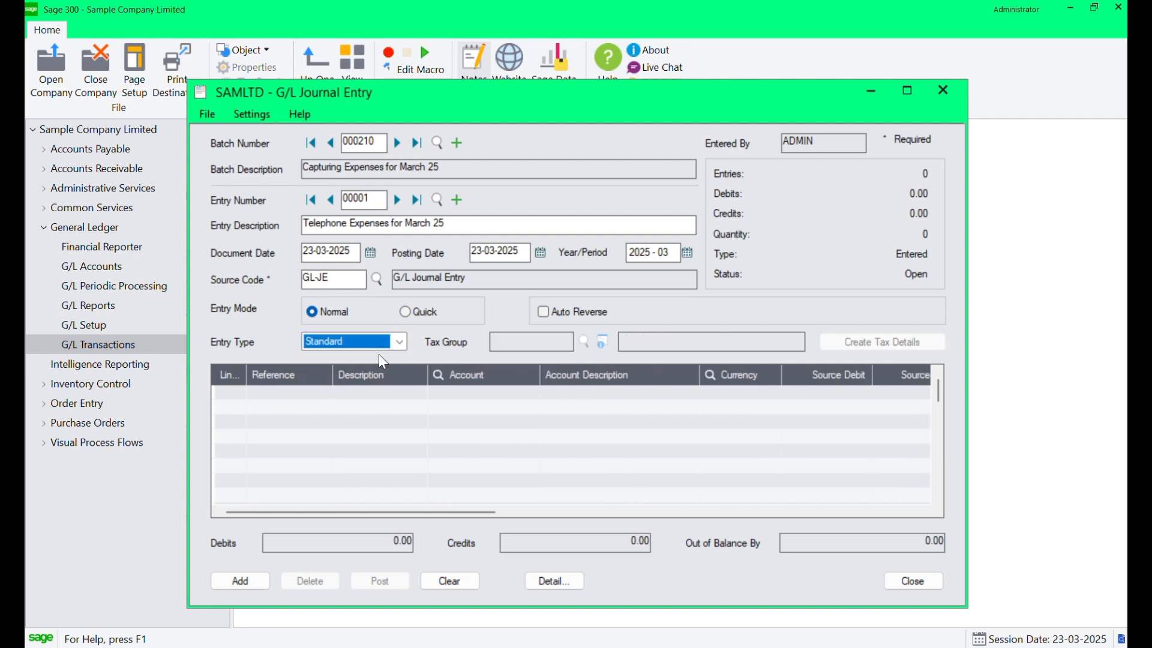
pyautogui.click(294, 391)
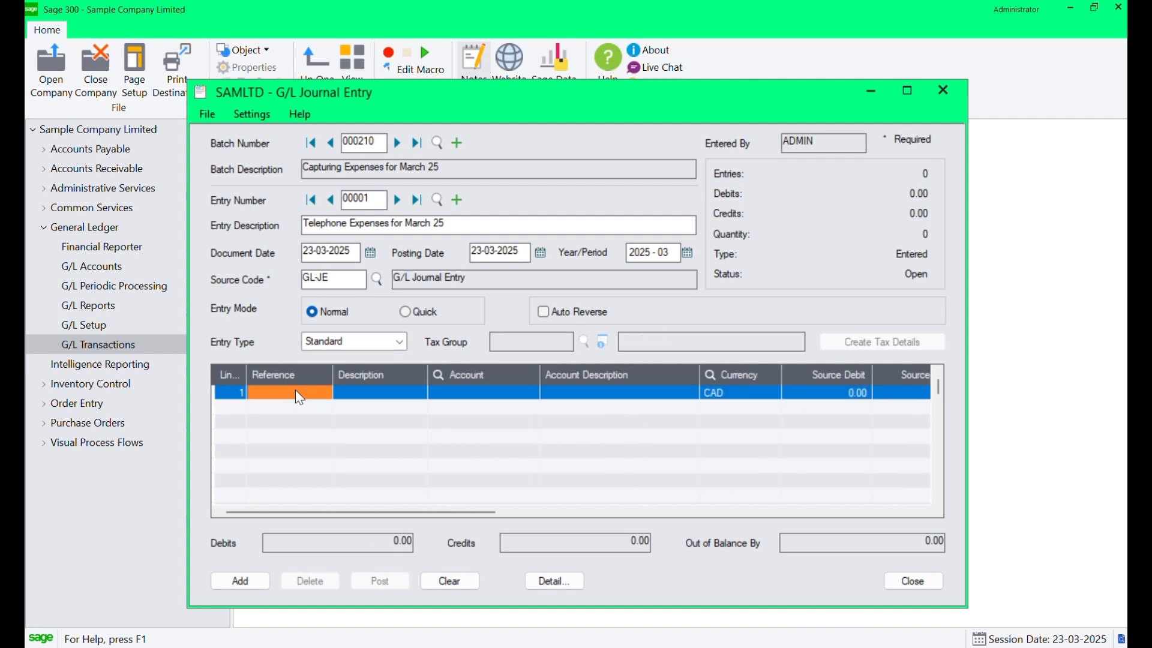
# Set line 1's account to 6680-100 by searching account descriptions containing "tele".
pyautogui.click(478, 393)
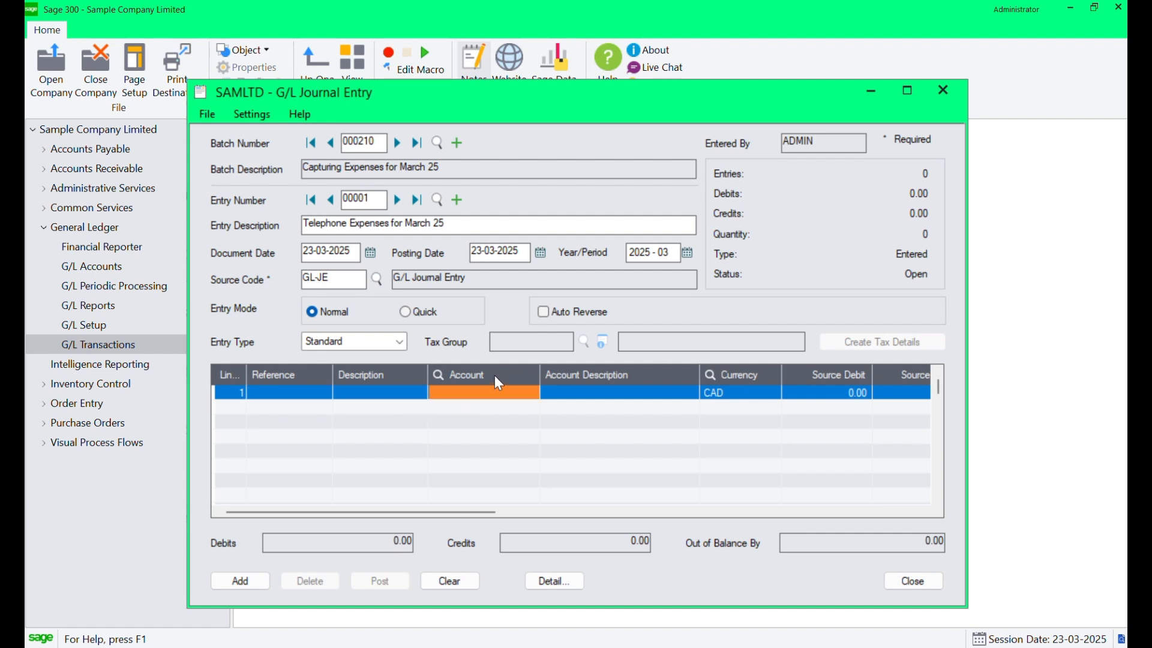
pyautogui.click(497, 379)
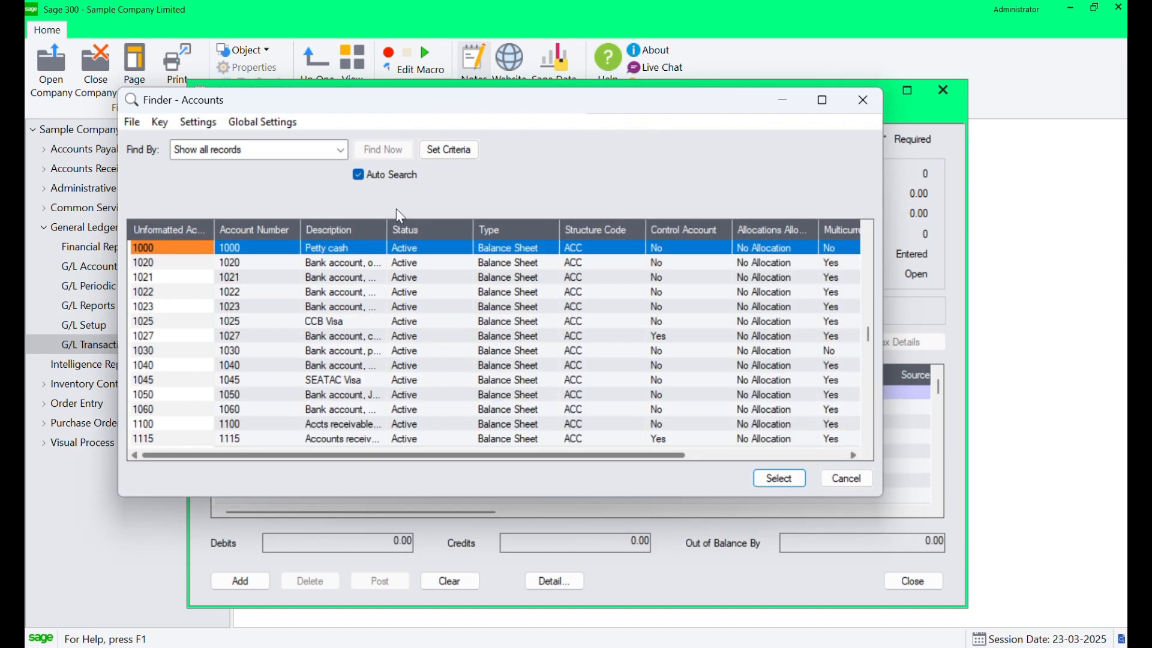
pyautogui.moveTo(386, 230); pyautogui.dragTo(502, 230)
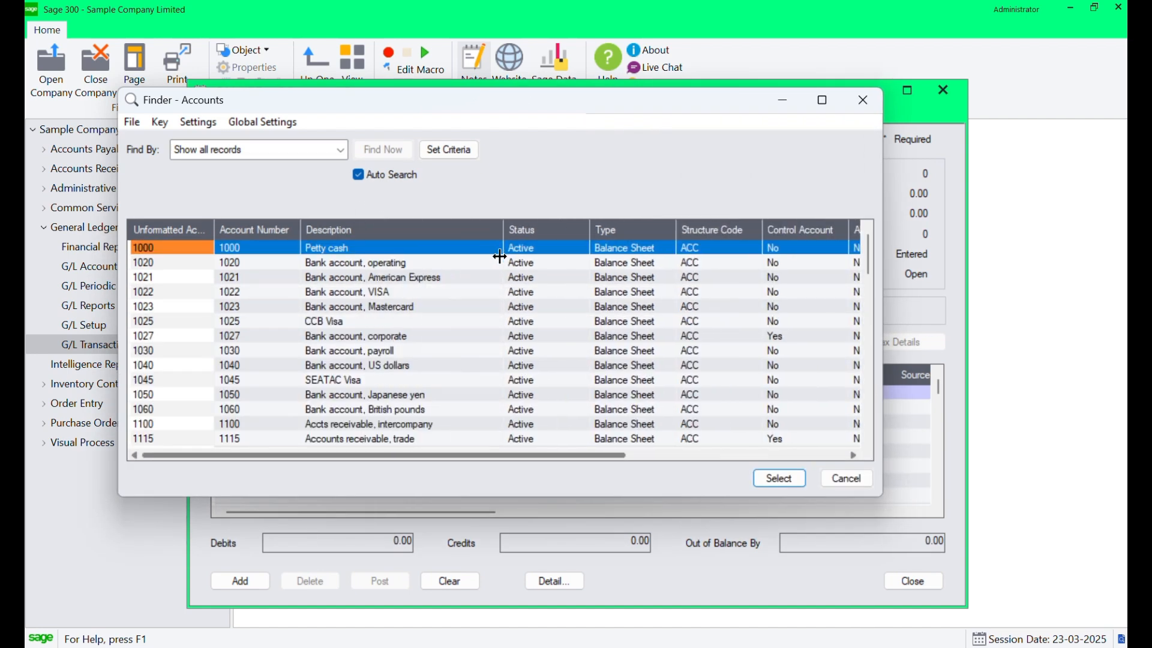
pyautogui.click(282, 149)
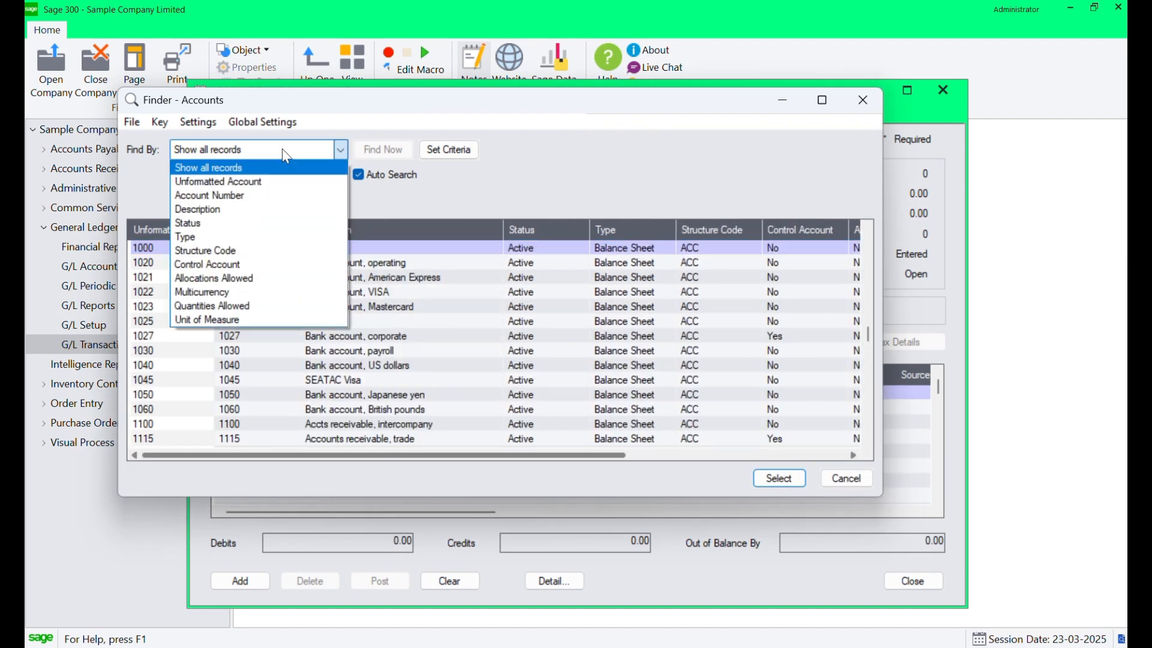
pyautogui.click(257, 210)
pyautogui.click(241, 175)
pyautogui.click(229, 202)
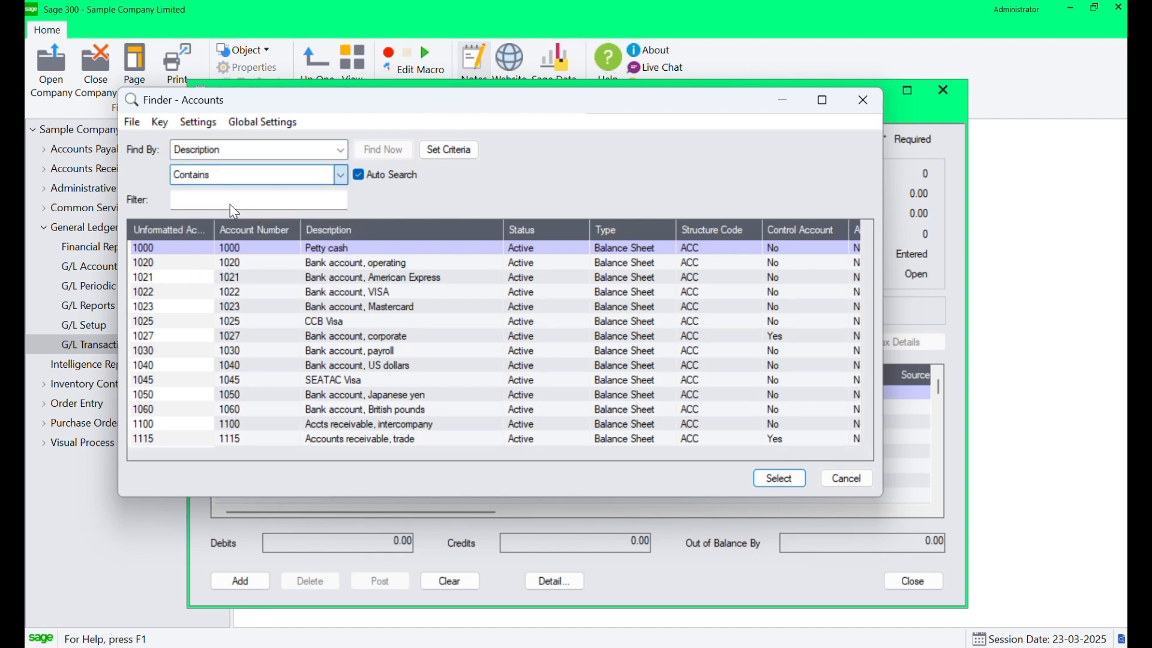
pyautogui.write('tele')
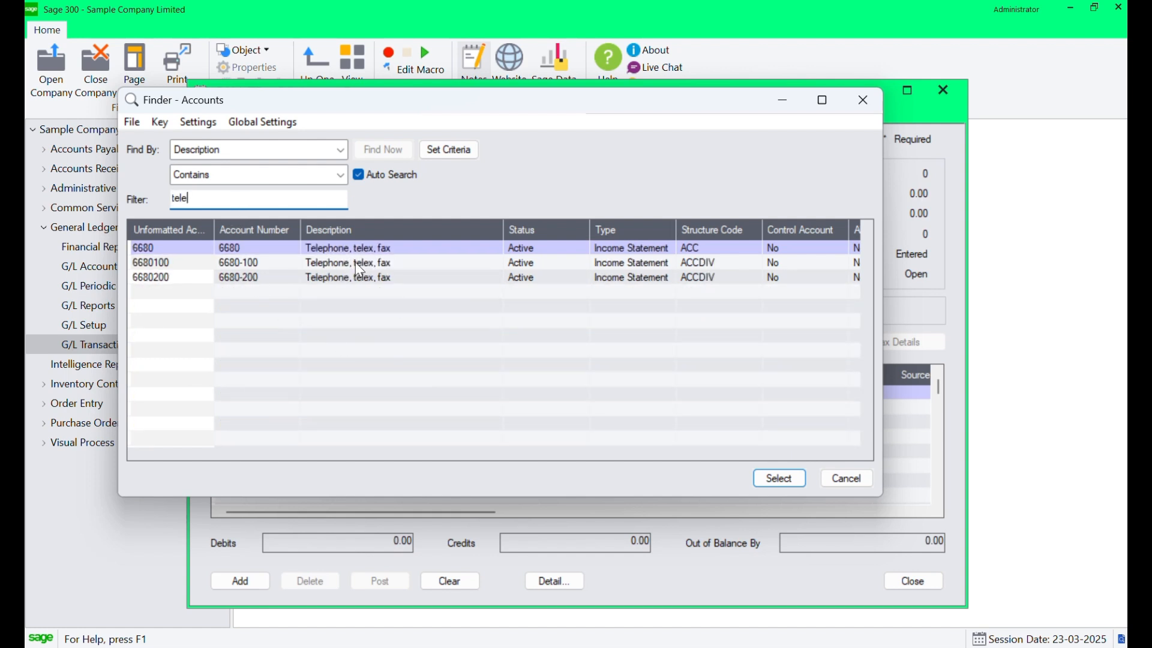
pyautogui.click(402, 263)
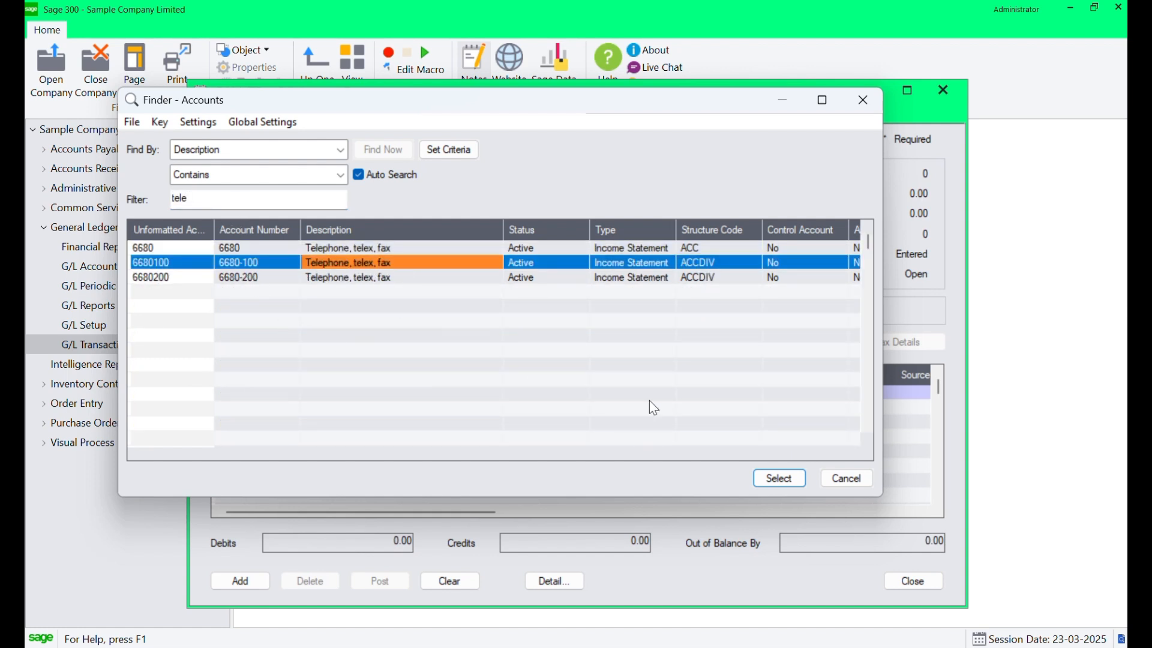
pyautogui.click(779, 478)
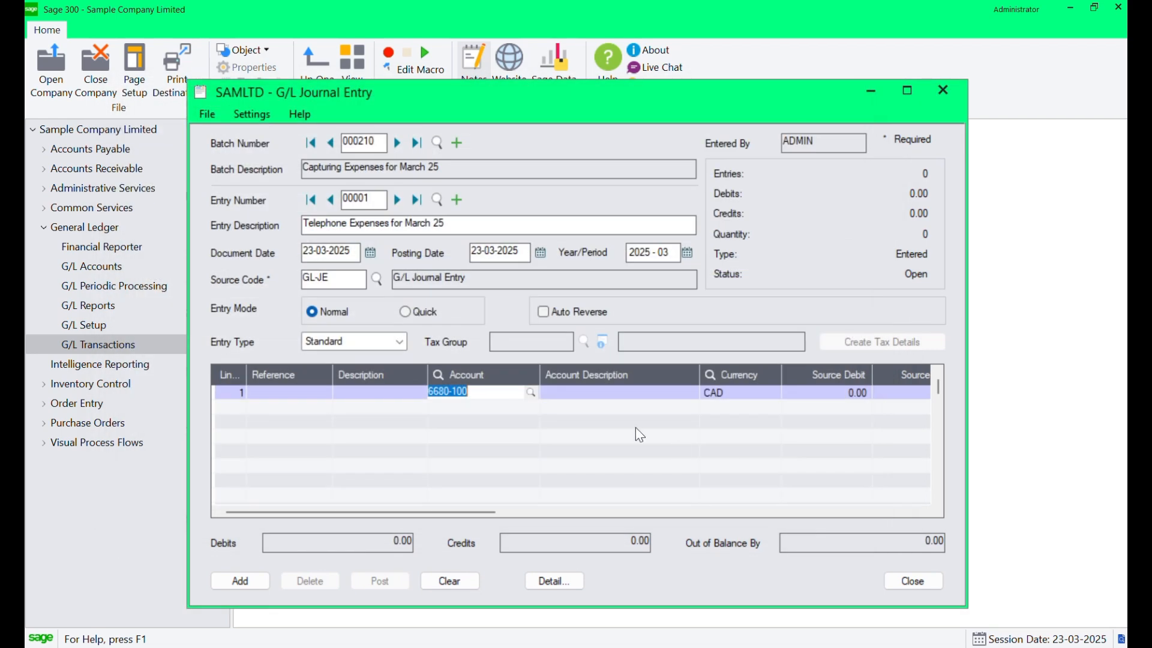
# Enter a source debit of 100.00 on the telephone expense line.
pyautogui.press('Tab')
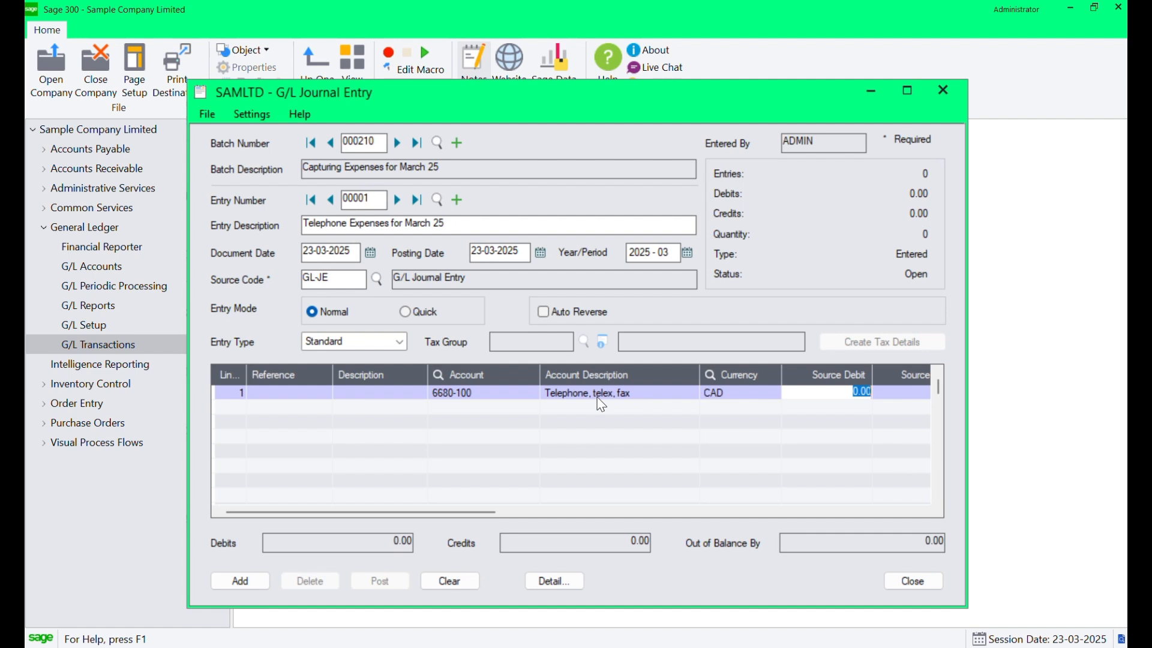
pyautogui.write('100')
pyautogui.press('Tab')
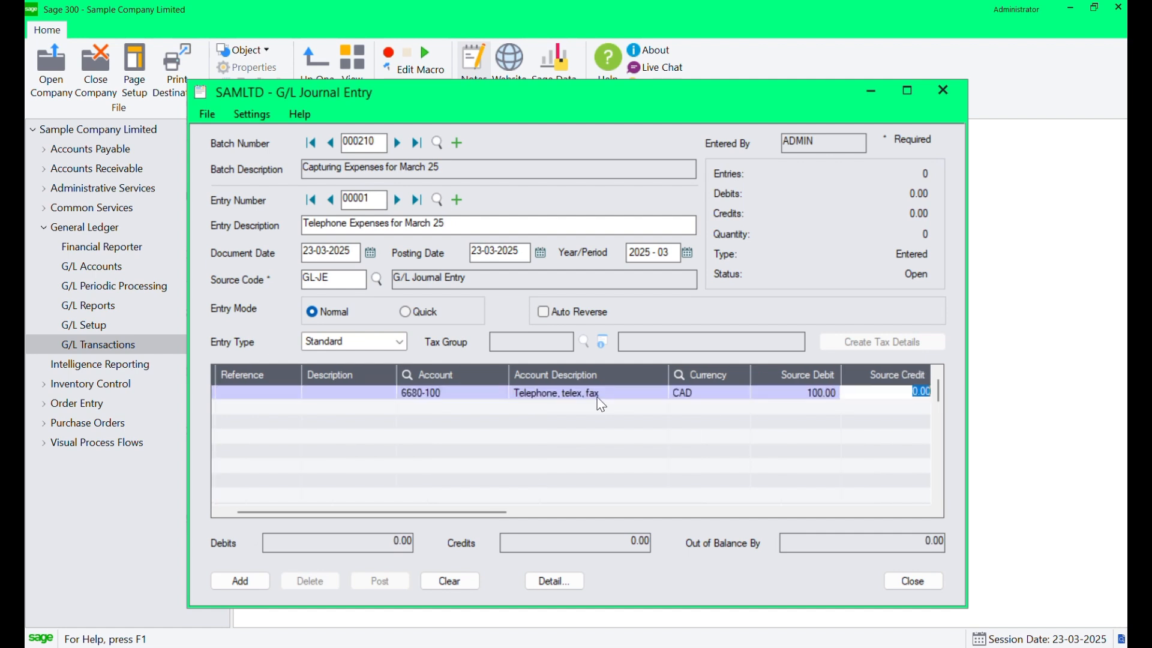
# Add a second journal detail line and set its account to 1000 Petty cash using the account finder.
pyautogui.click(463, 416)
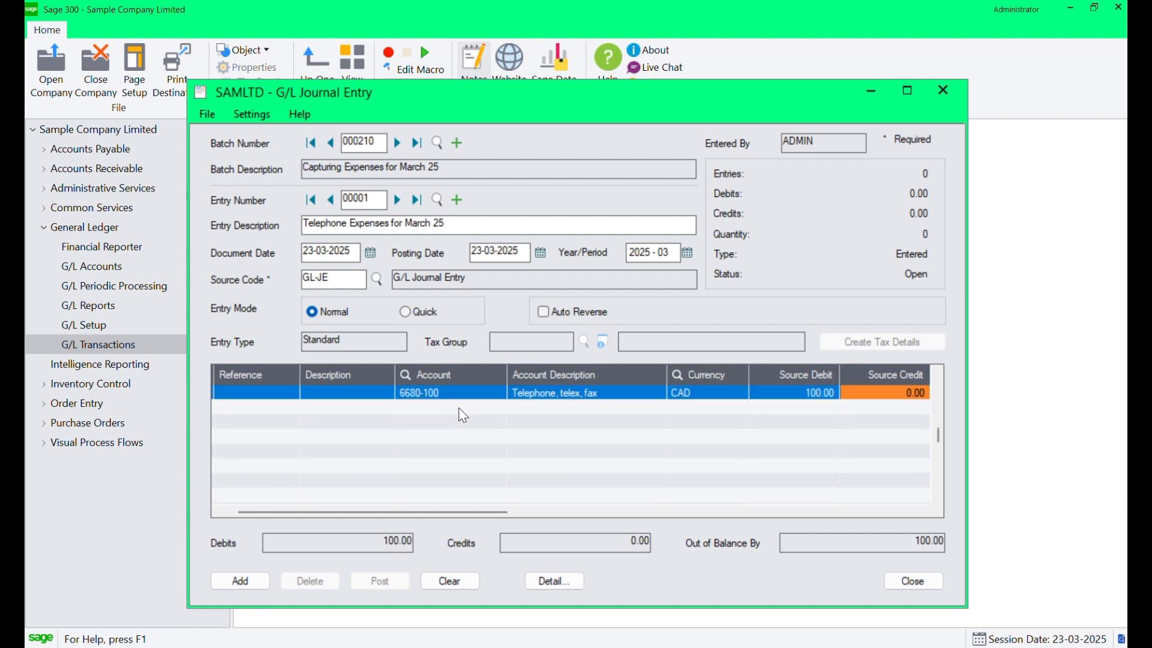
pyautogui.press('Insert')
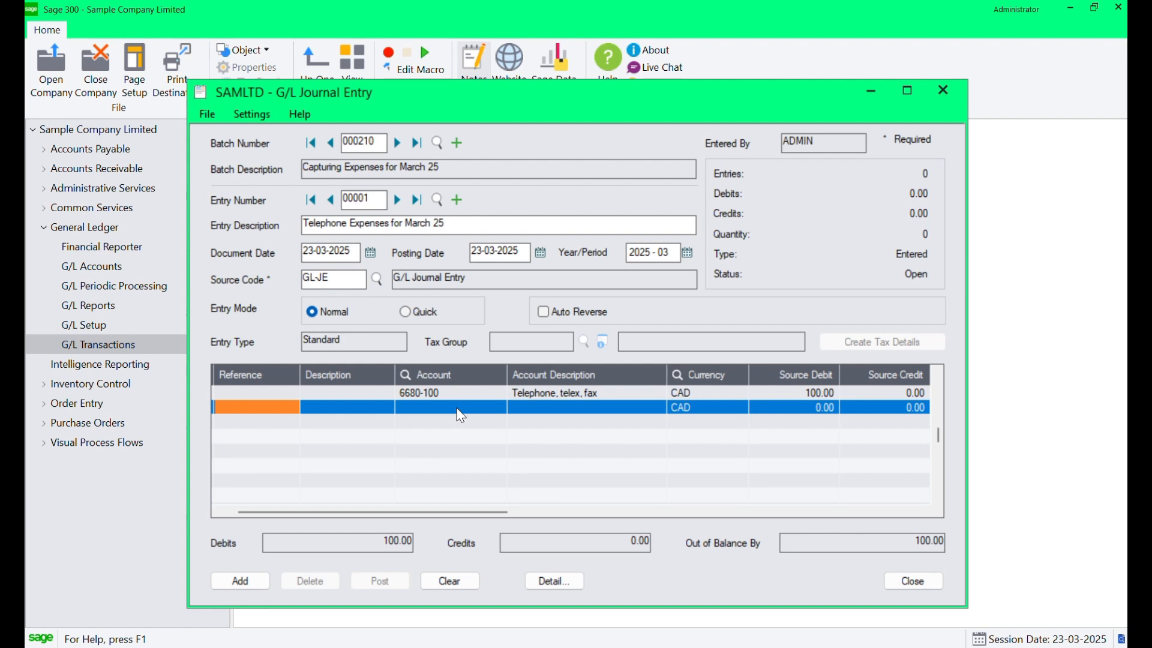
pyautogui.click(460, 407)
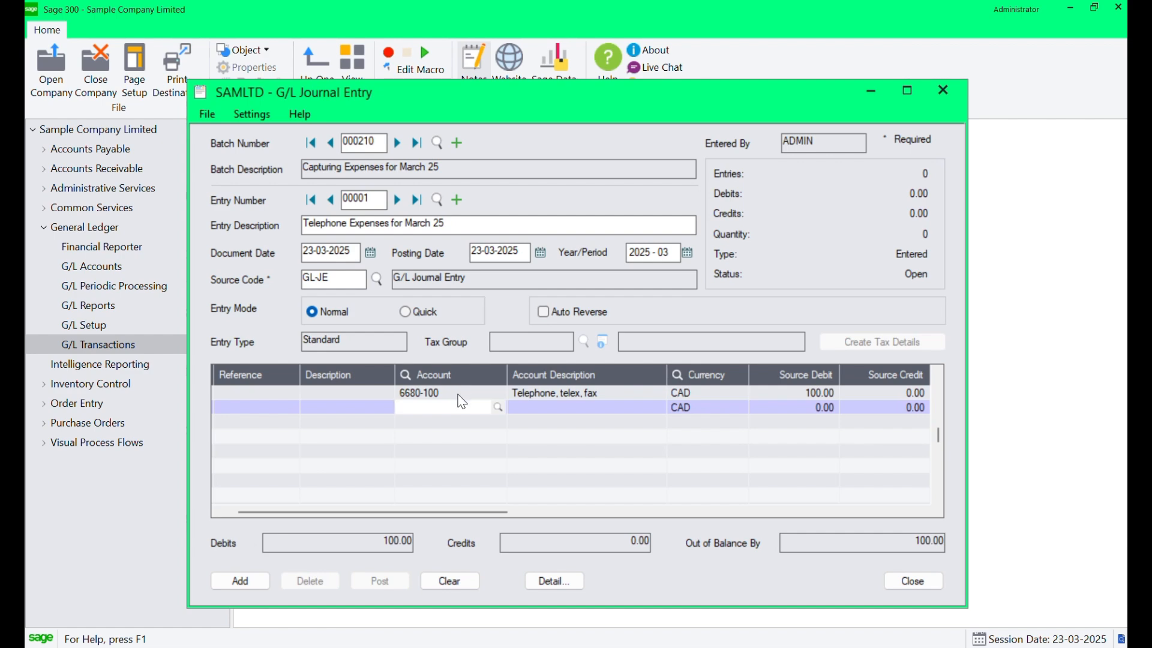
pyautogui.click(500, 408)
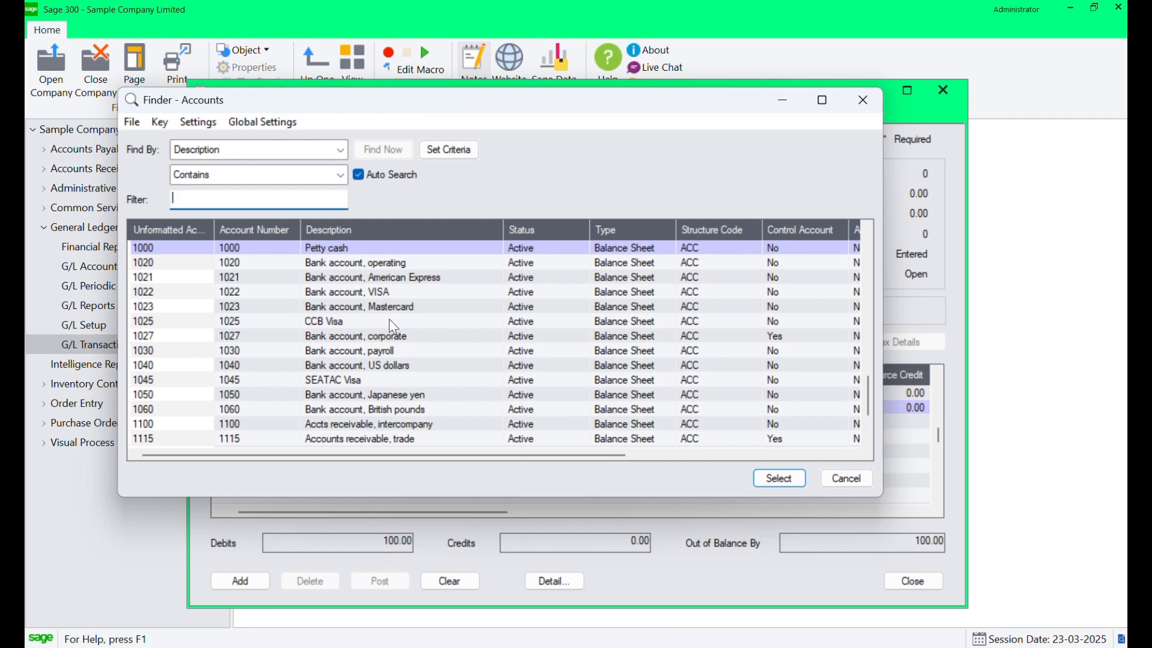
pyautogui.click(376, 246)
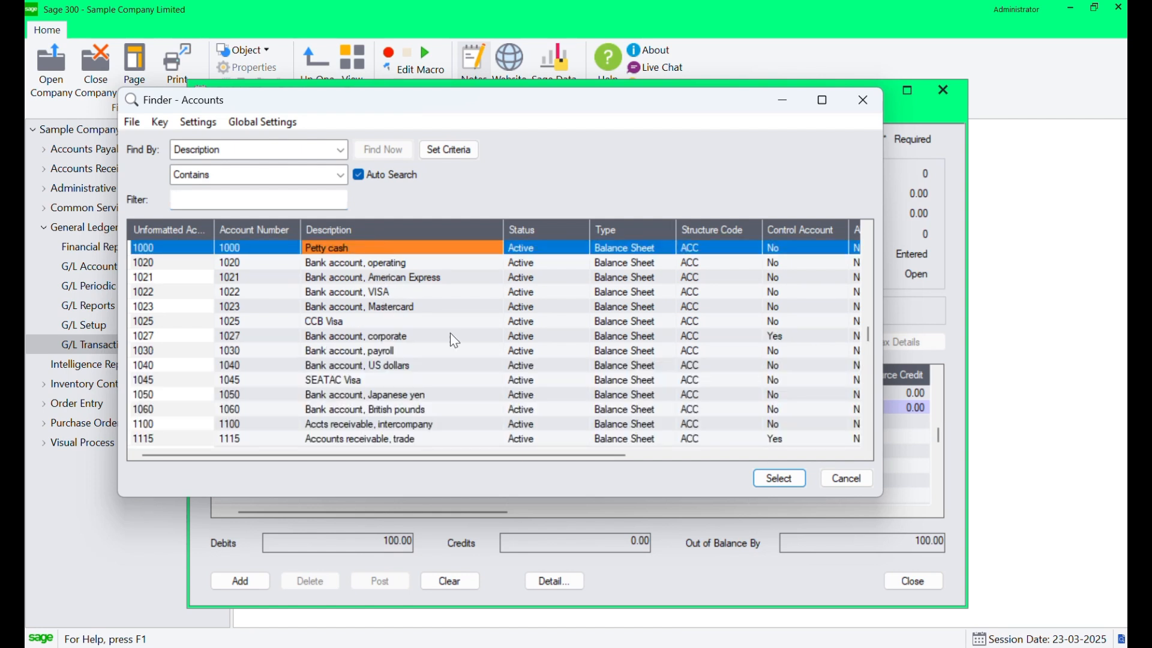
pyautogui.click(777, 478)
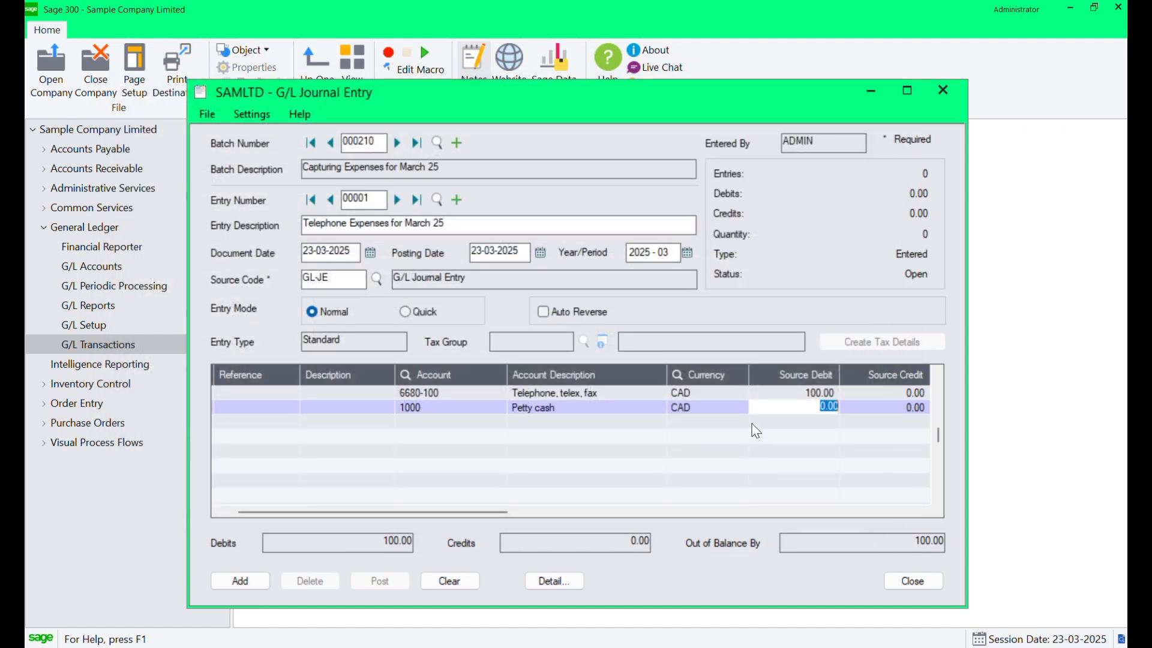
# Enter a source credit of 100.00 on the petty cash line.
pyautogui.press('Tab')
pyautogui.write('100')
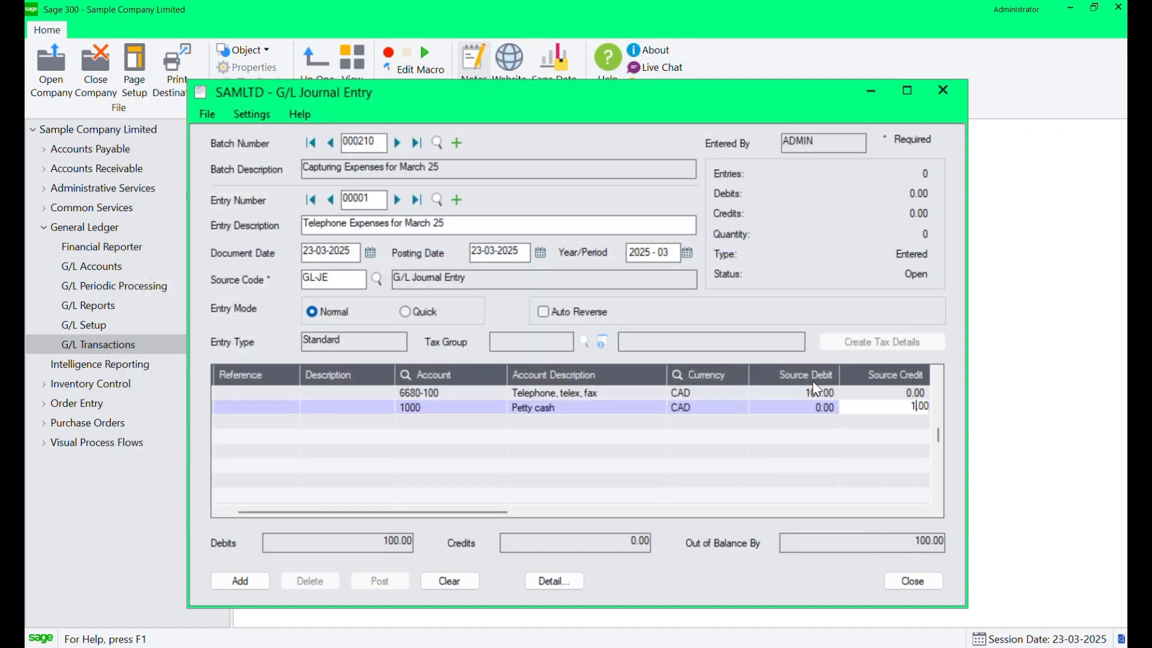
pyautogui.press('Tab')
# Widen the Line Number column in the journal detail grid.
pyautogui.click(813, 449)
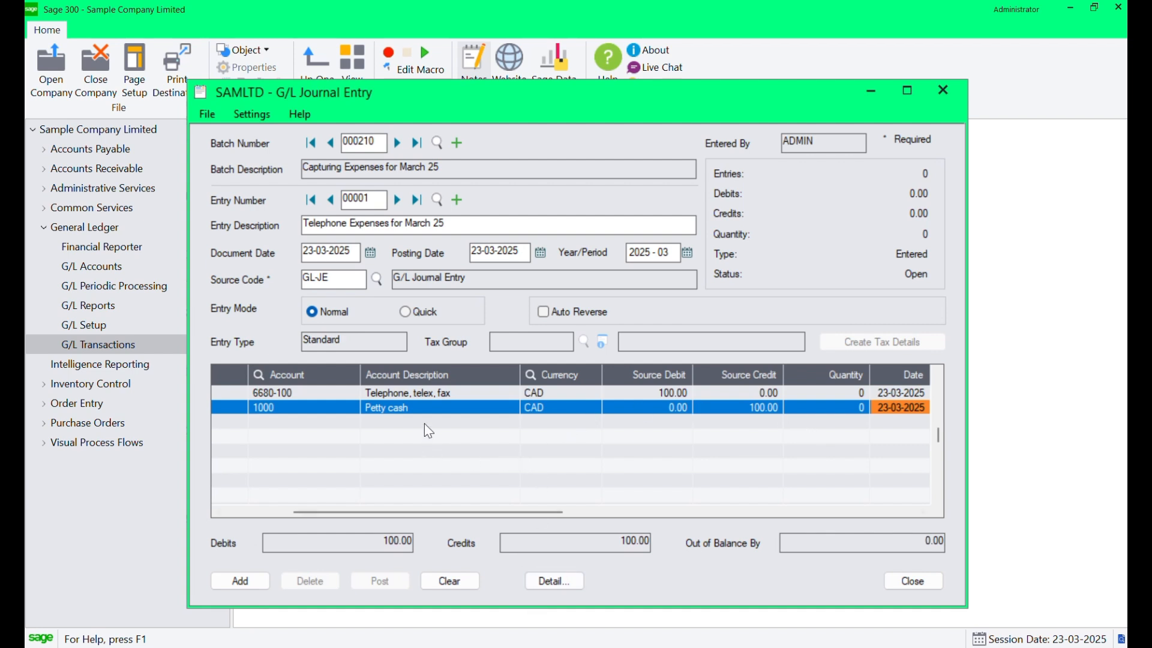
pyautogui.moveTo(416, 513); pyautogui.dragTo(322, 500)
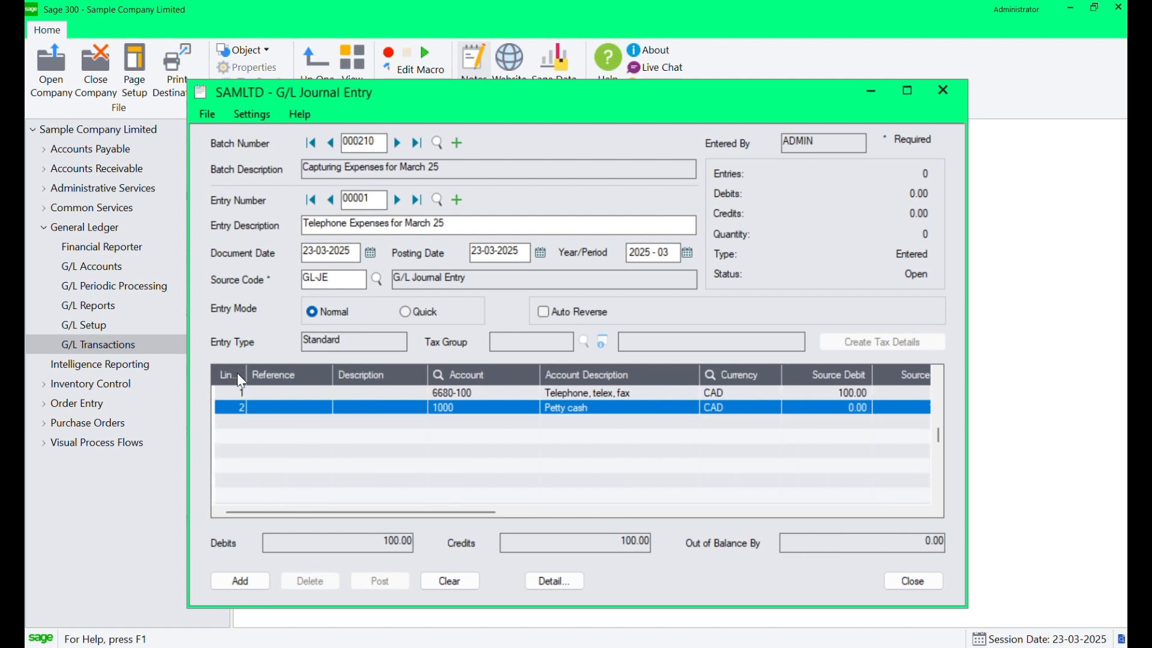
pyautogui.moveTo(246, 374); pyautogui.dragTo(295, 375)
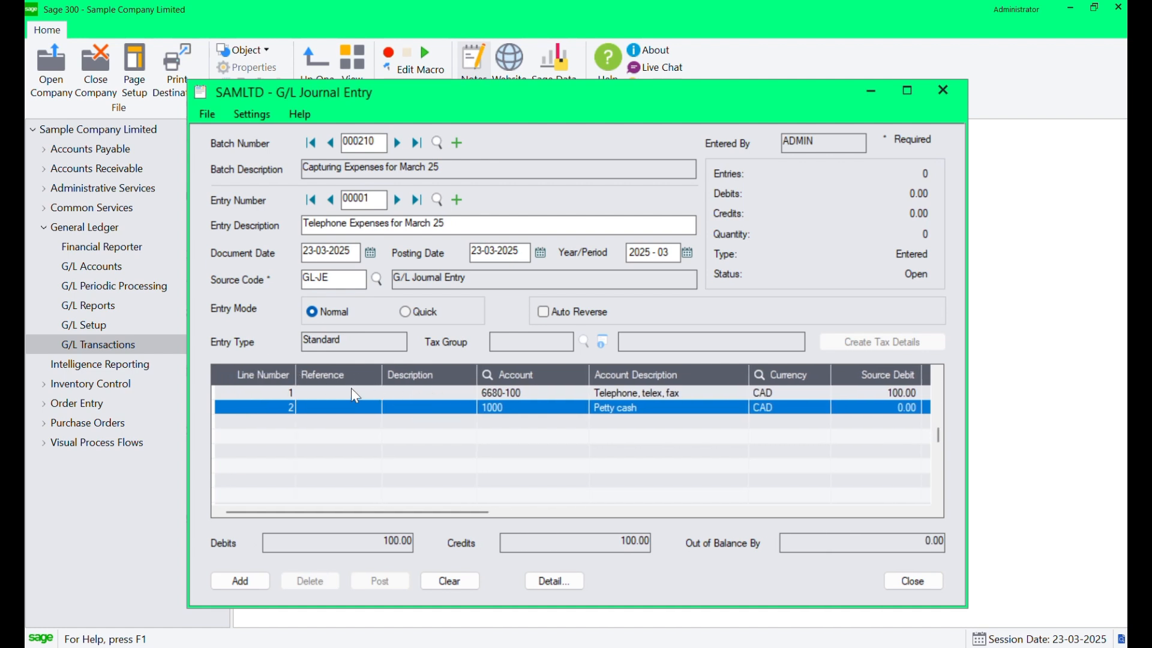
pyautogui.click(352, 391)
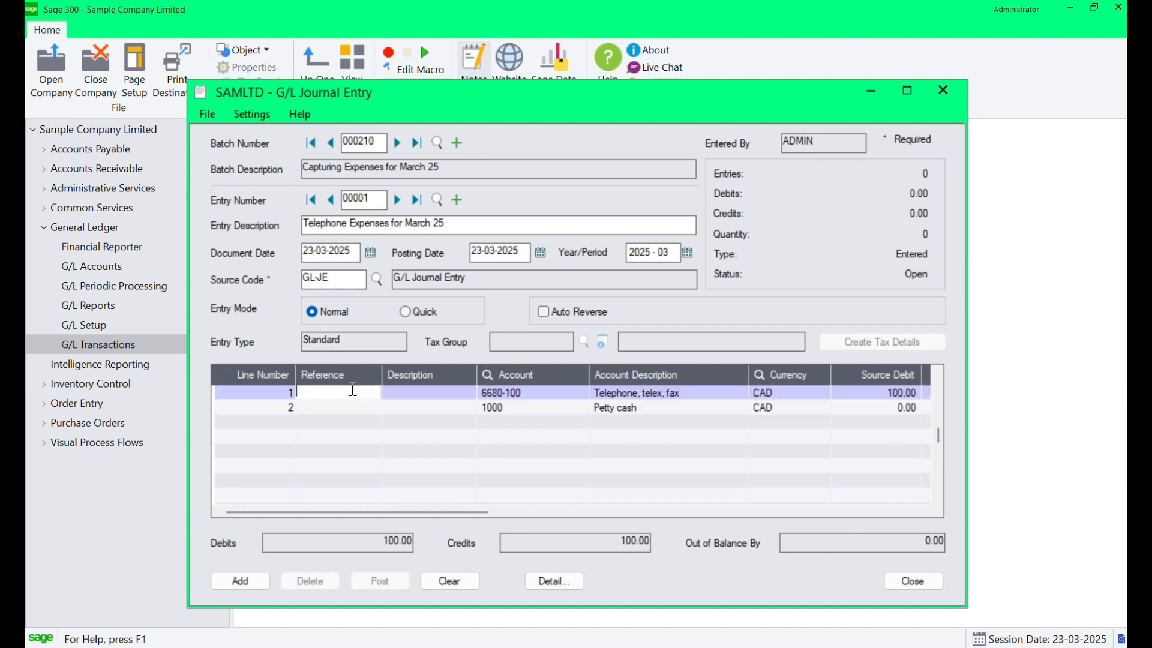
pyautogui.click(416, 395)
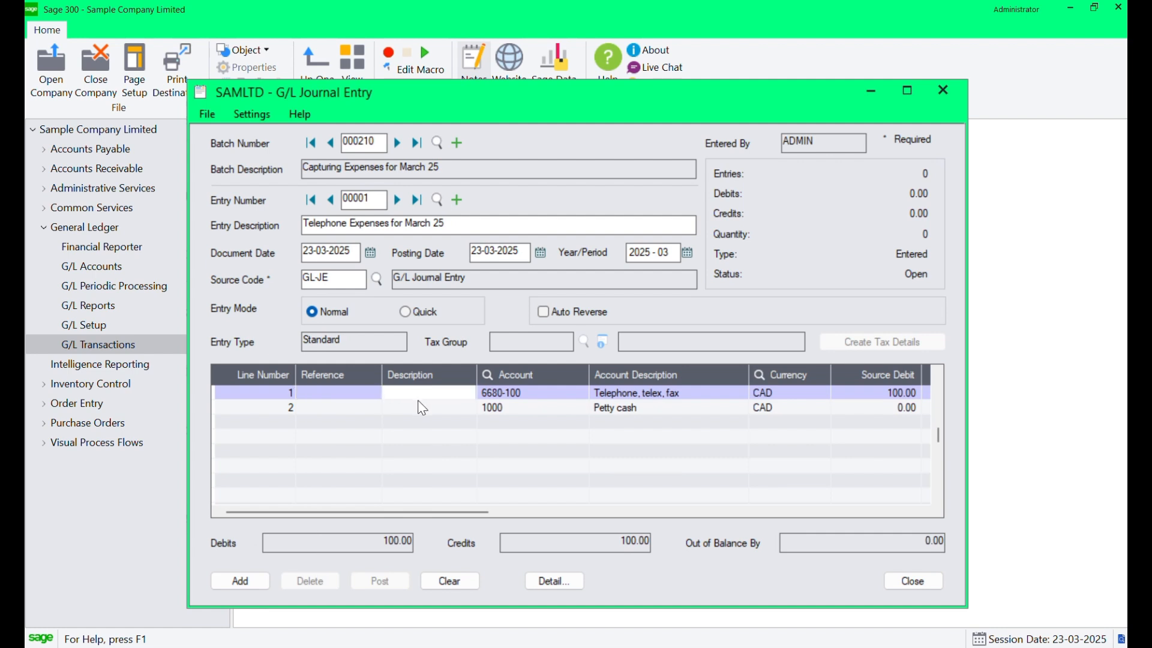
pyautogui.click(421, 428)
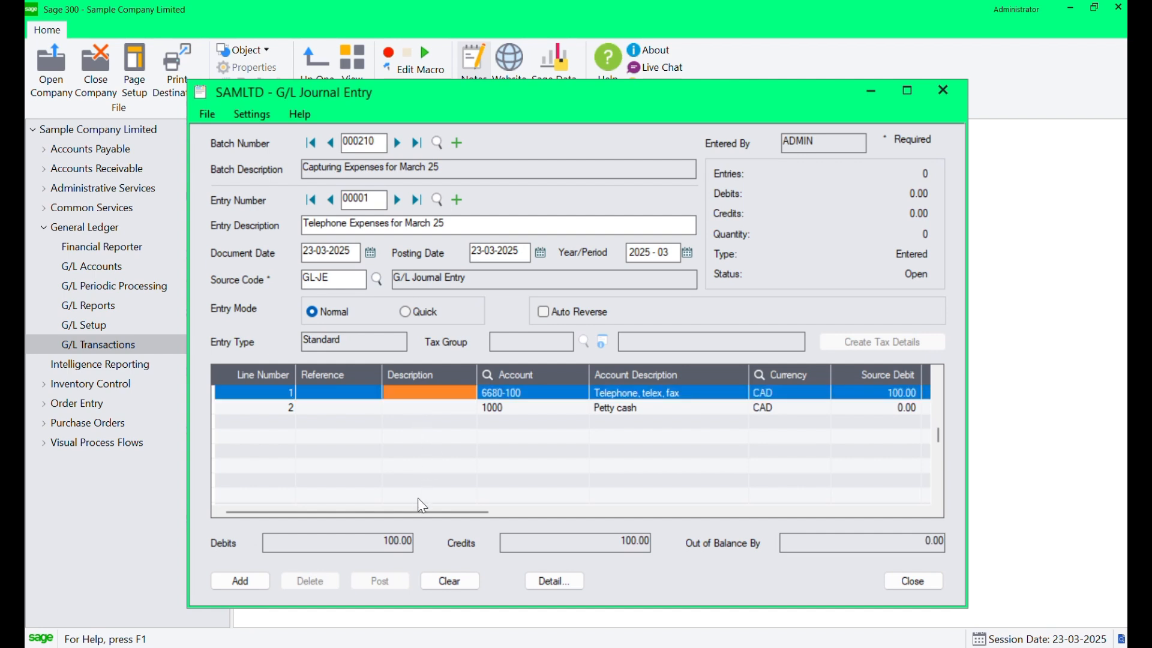
pyautogui.moveTo(417, 513); pyautogui.dragTo(568, 519)
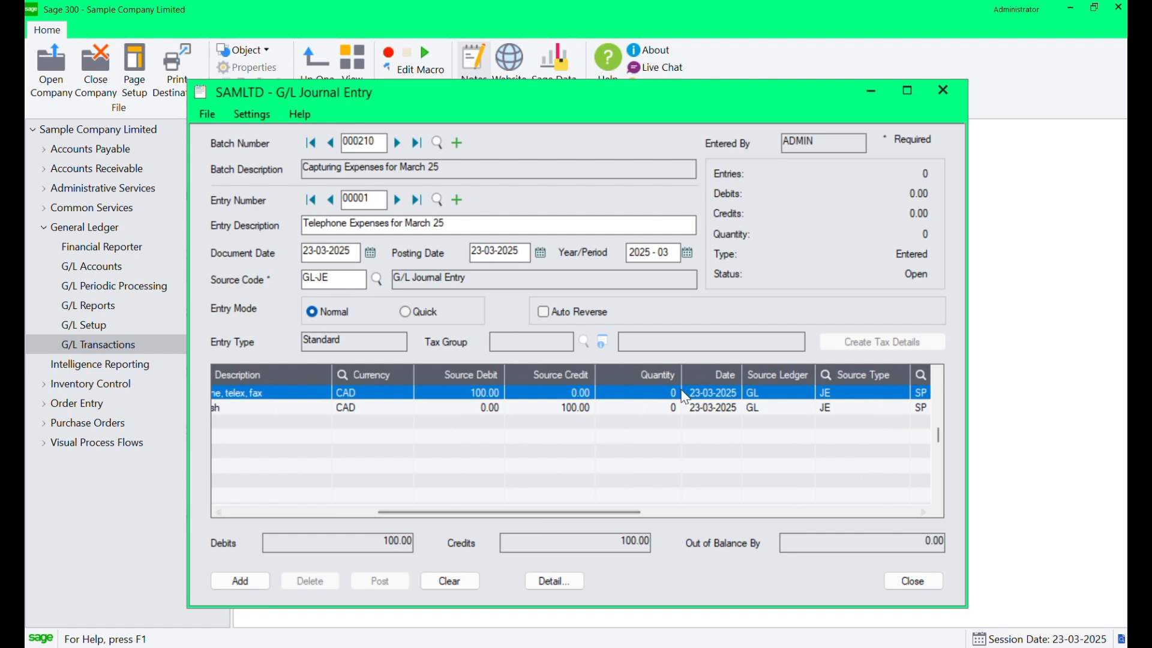
# Hide the Quantity, Source Ledger and Source Type columns in the detail grid.
pyautogui.rightClick(657, 370)
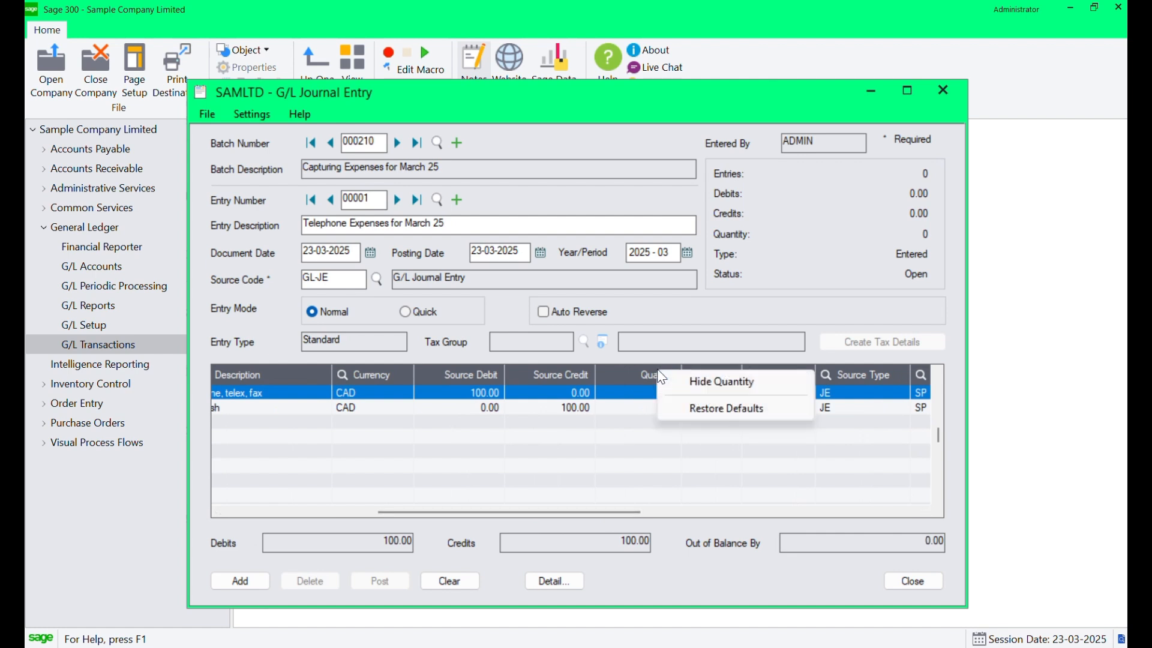
pyautogui.click(691, 383)
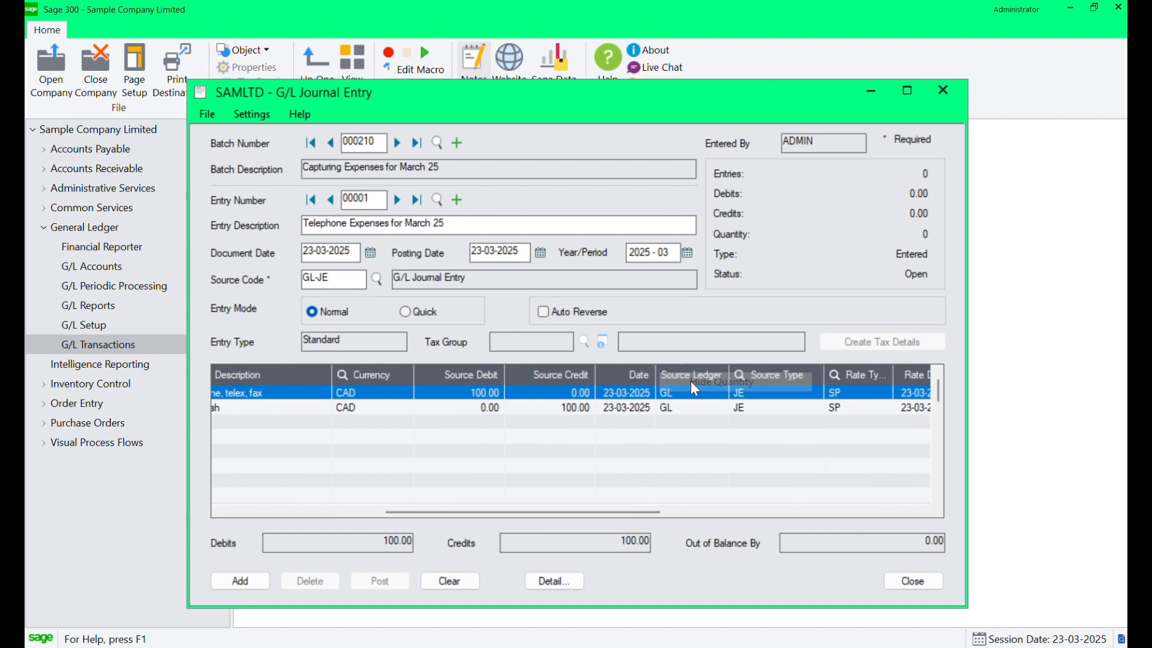
pyautogui.rightClick(709, 374)
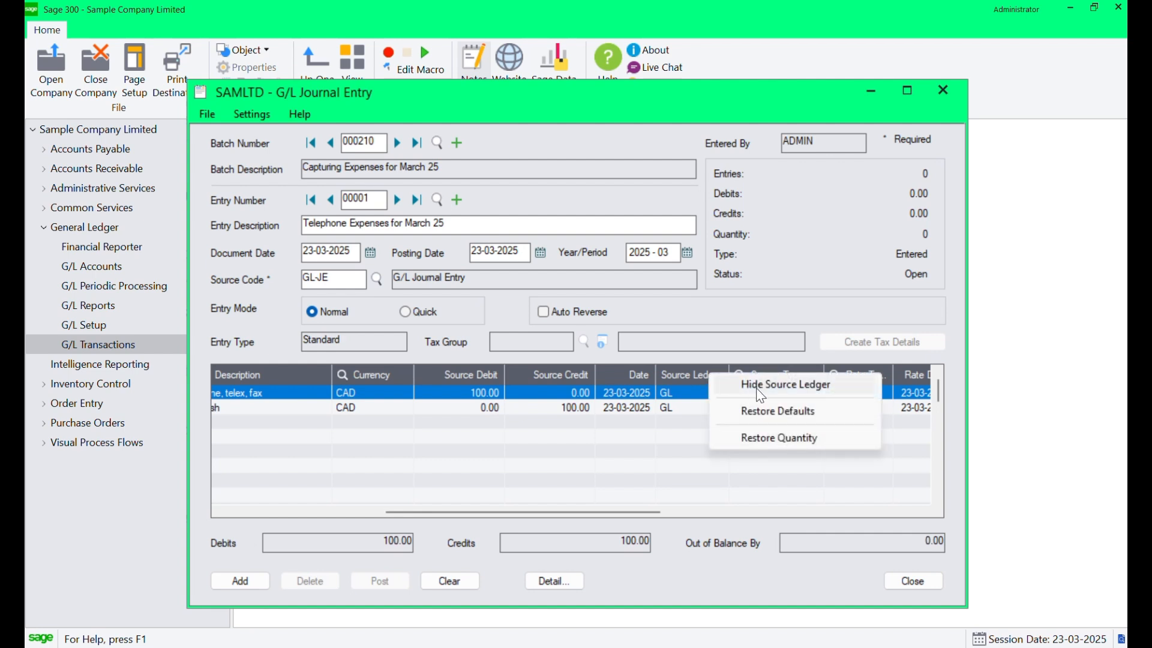
pyautogui.click(758, 385)
pyautogui.rightClick(723, 369)
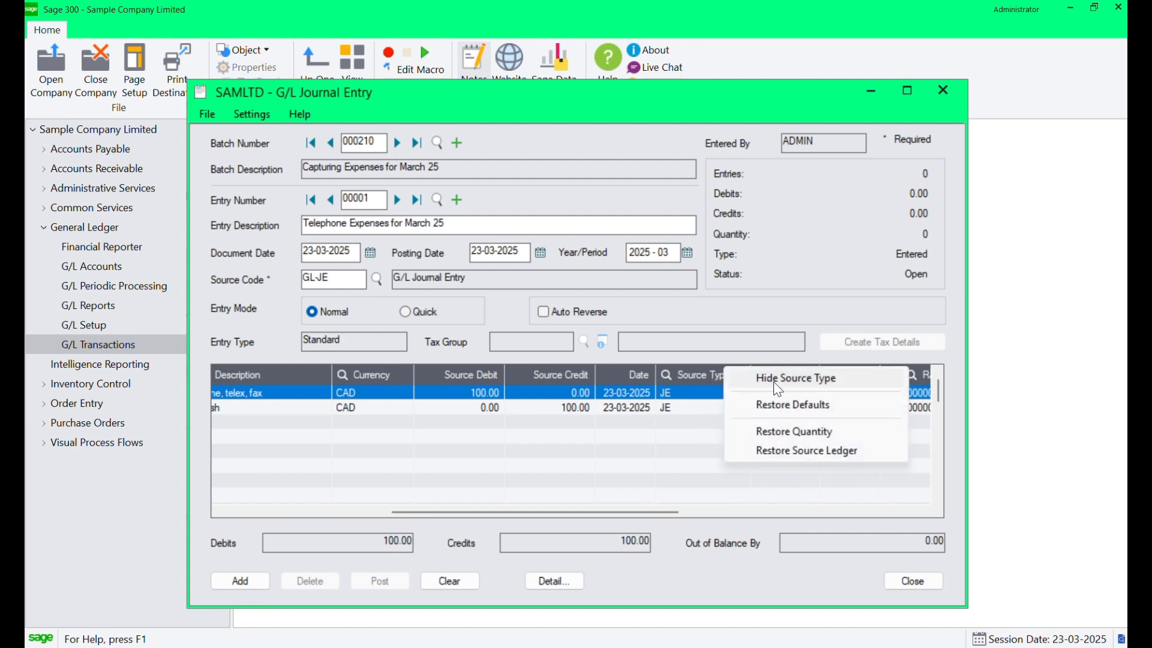
pyautogui.click(774, 376)
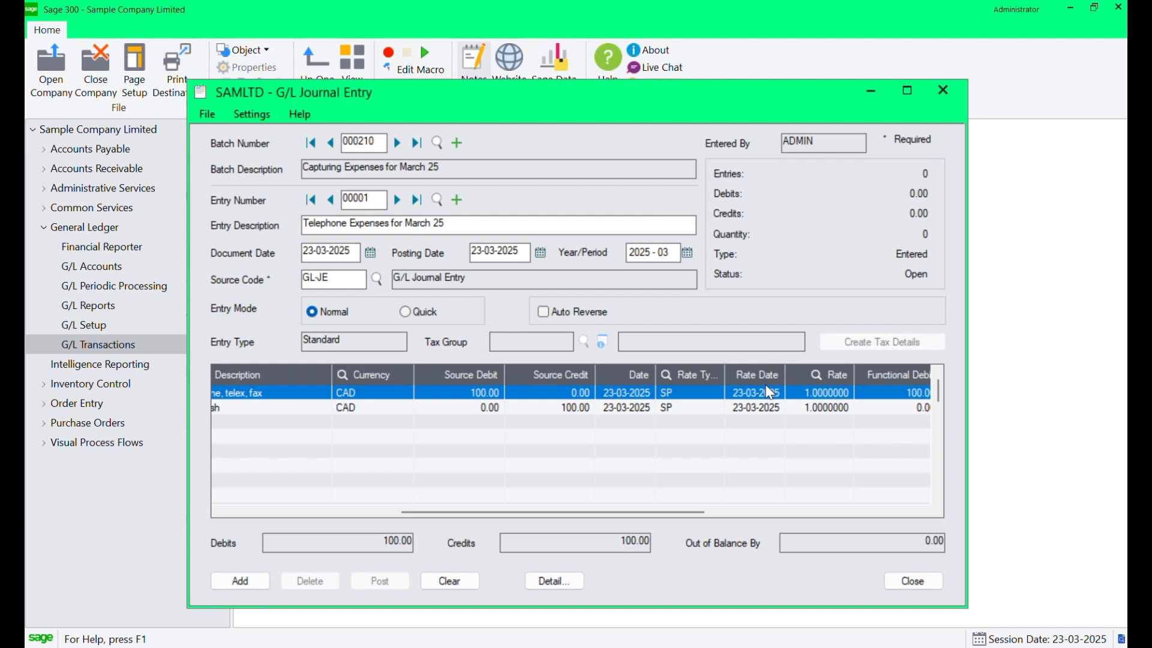
# Move the Date column so it sits directly after the Line Number column.
pyautogui.moveTo(669, 512); pyautogui.dragTo(557, 511)
pyautogui.moveTo(740, 369); pyautogui.dragTo(618, 369)
pyautogui.moveTo(810, 378); pyautogui.dragTo(694, 371)
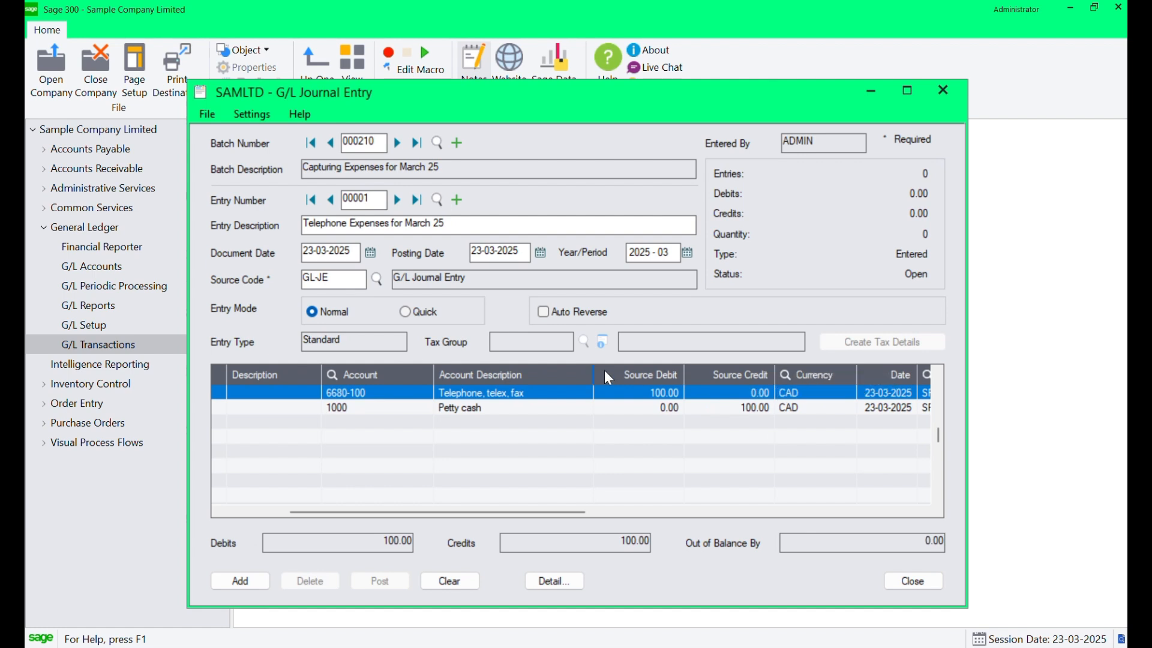
pyautogui.moveTo(604, 369)
pyautogui.mouseDown()
pyautogui.moveTo(362, 341)
pyautogui.moveTo(300, 361)
pyautogui.moveTo(632, 387)
pyautogui.moveTo(413, 376)
pyautogui.moveTo(561, 374)
pyautogui.moveTo(227, 366)
pyautogui.mouseUp()
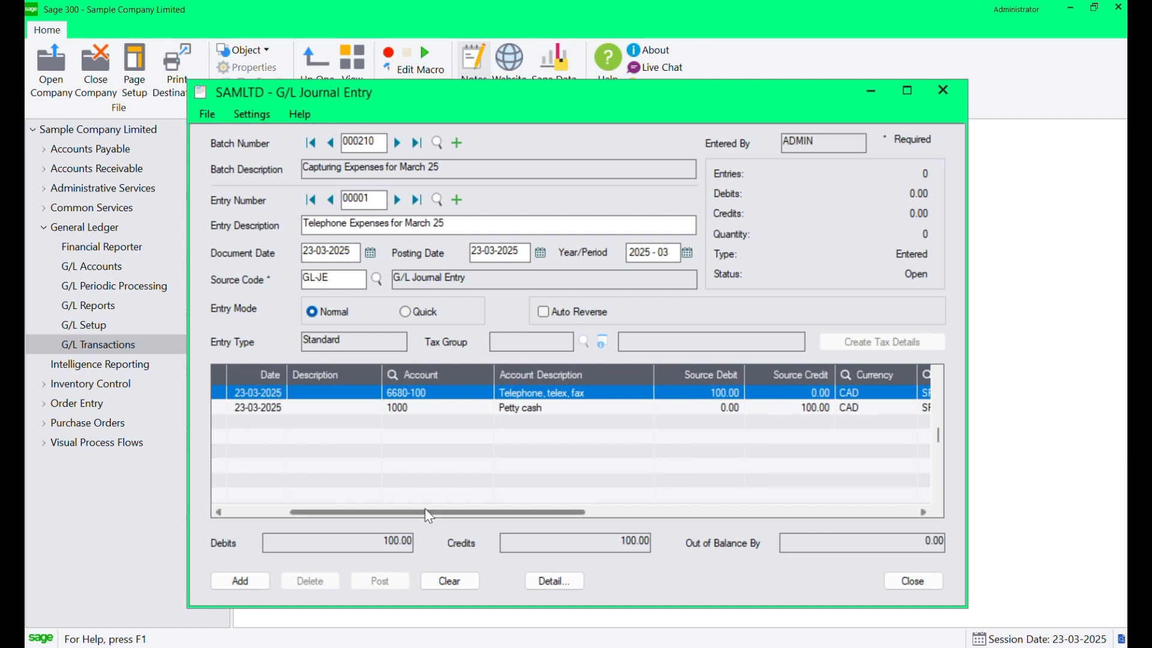
pyautogui.moveTo(425, 512); pyautogui.dragTo(359, 511)
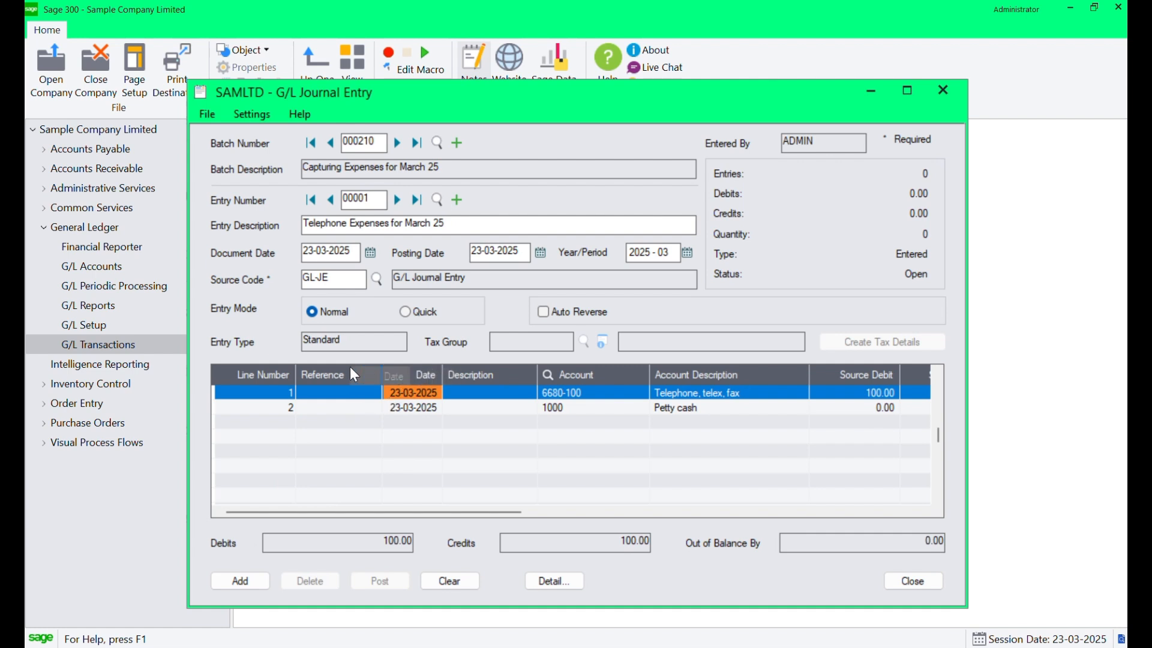
pyautogui.moveTo(351, 368); pyautogui.dragTo(319, 365)
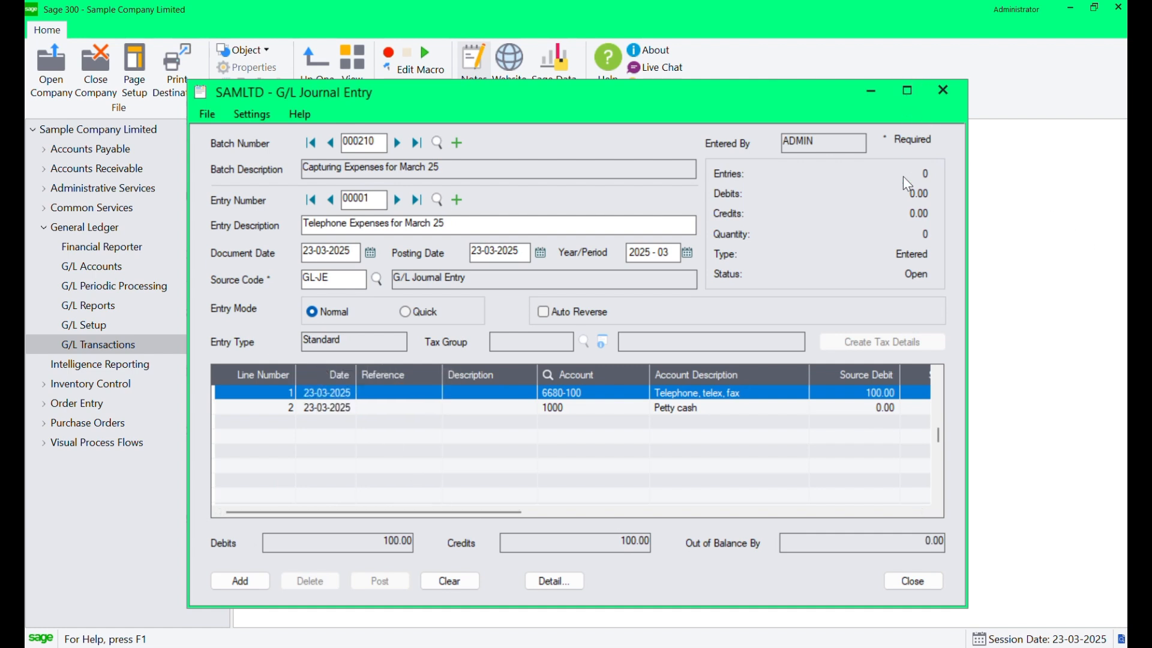
# Add the balanced telephone expense entry to the batch.
pyautogui.moveTo(448, 511); pyautogui.dragTo(783, 533)
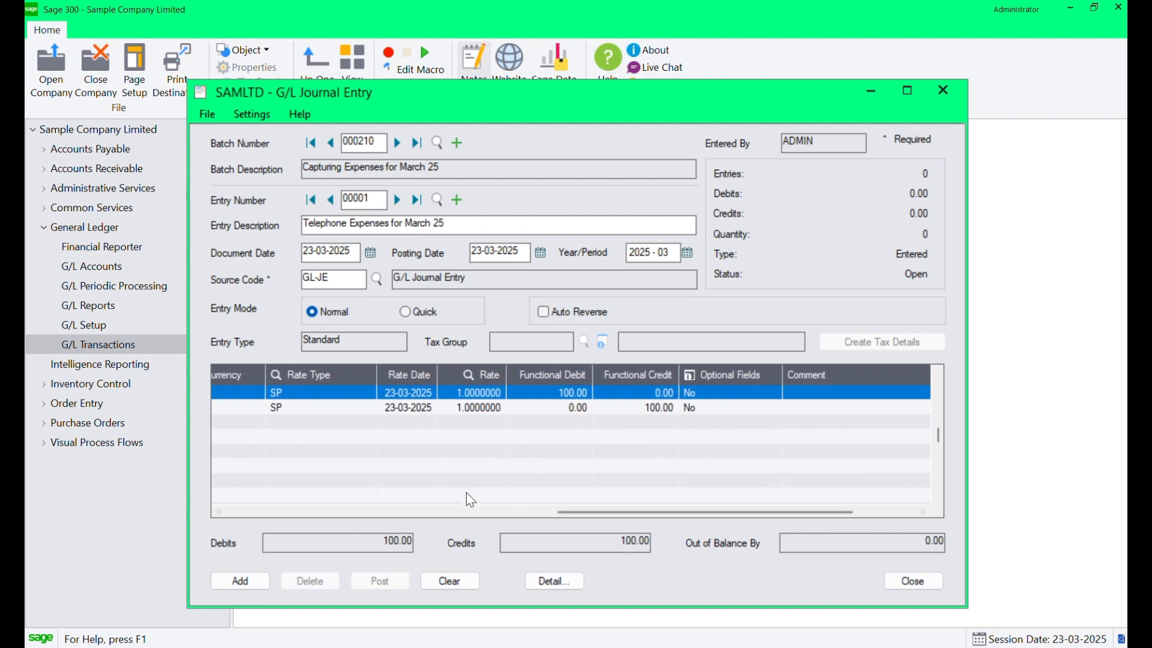
pyautogui.click(242, 580)
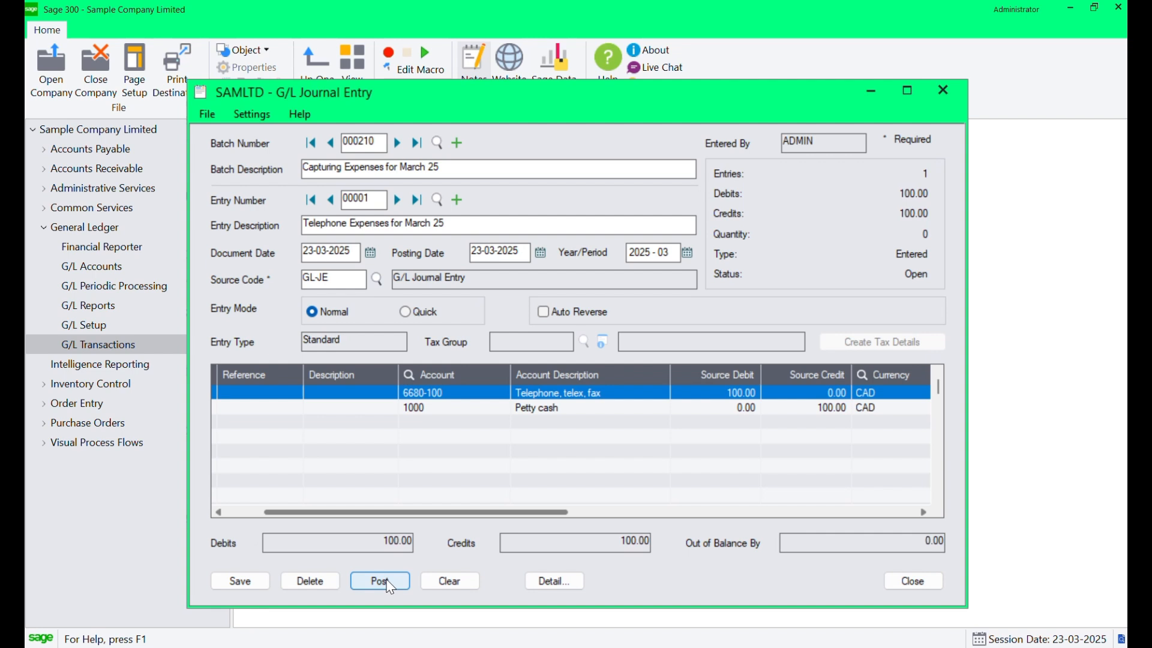
# Post batch 000210, confirming the posting prompt, and close the posting message.
pyautogui.click(389, 585)
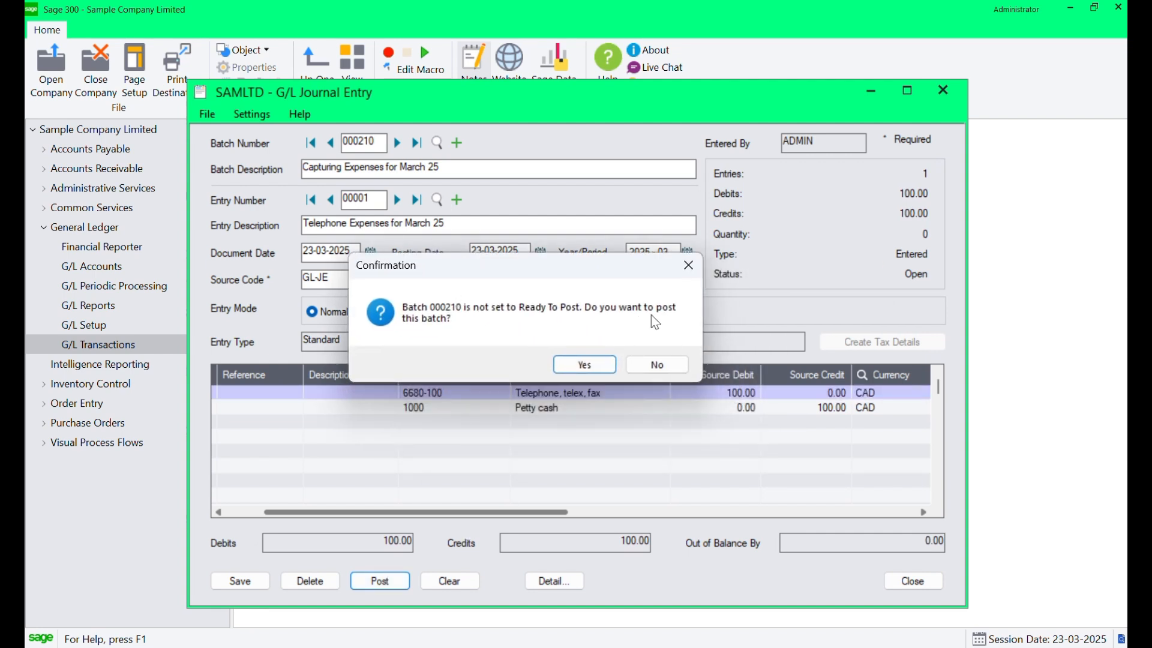
pyautogui.click(600, 366)
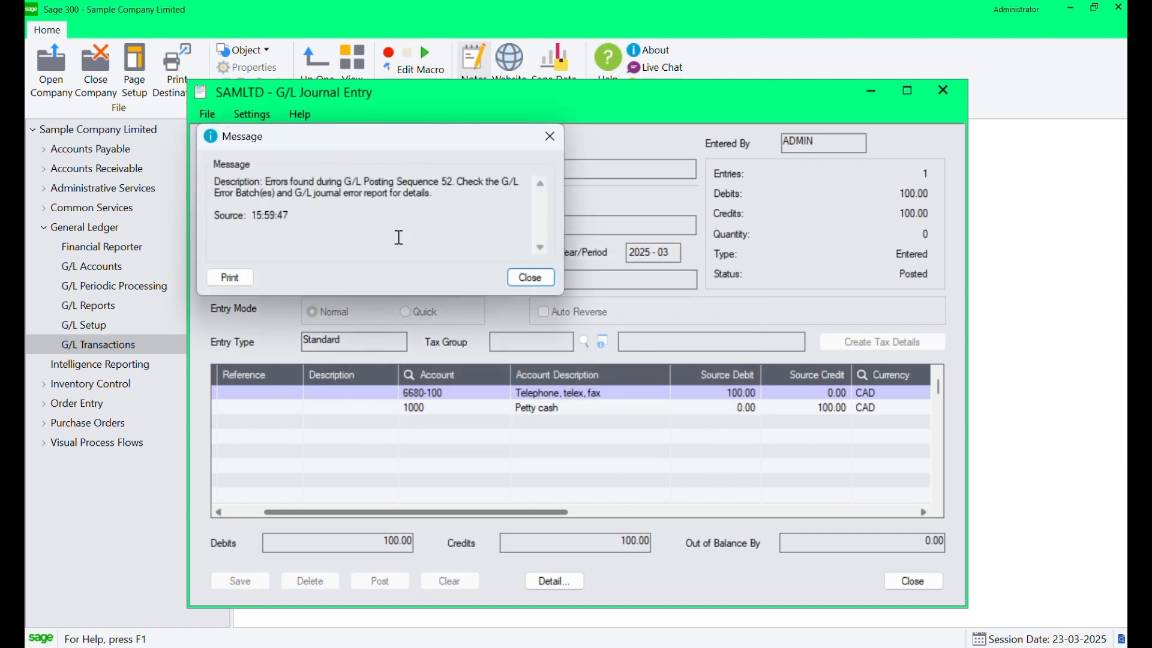
pyautogui.moveTo(451, 197); pyautogui.dragTo(221, 180)
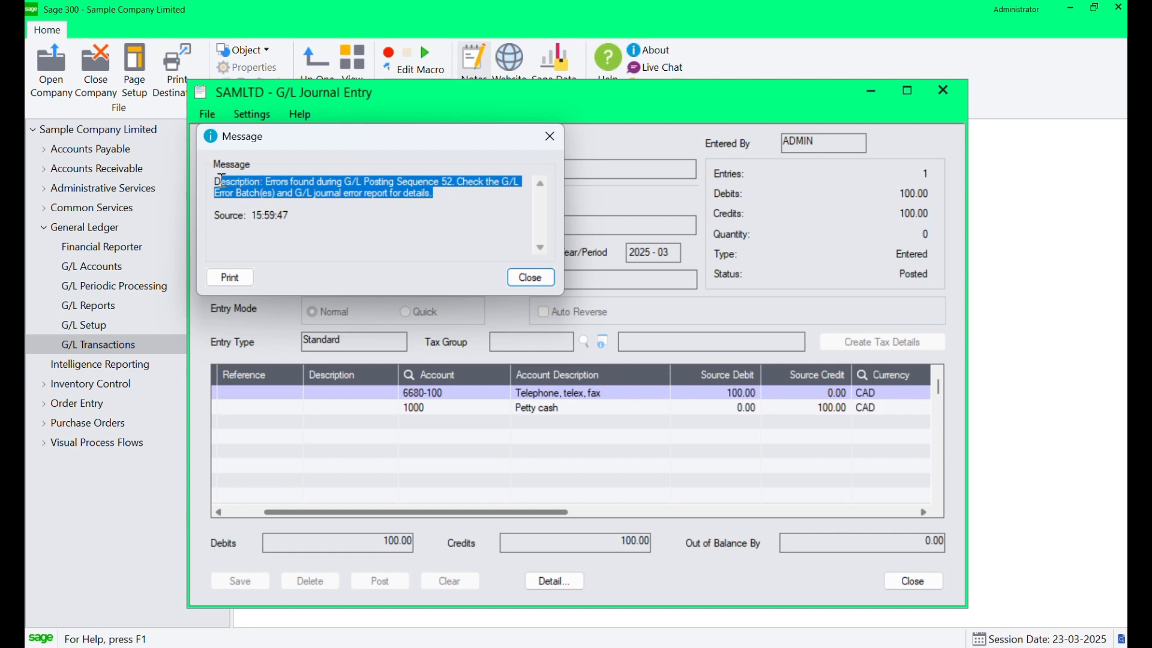
pyautogui.click(548, 277)
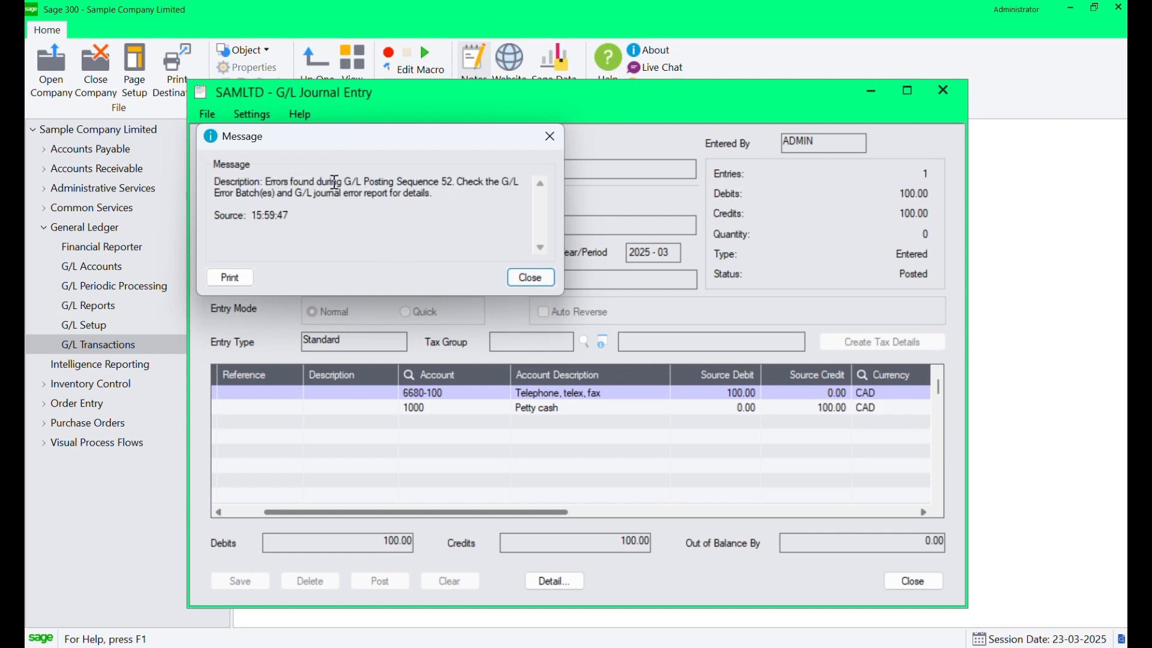
pyautogui.moveTo(345, 181); pyautogui.dragTo(494, 183)
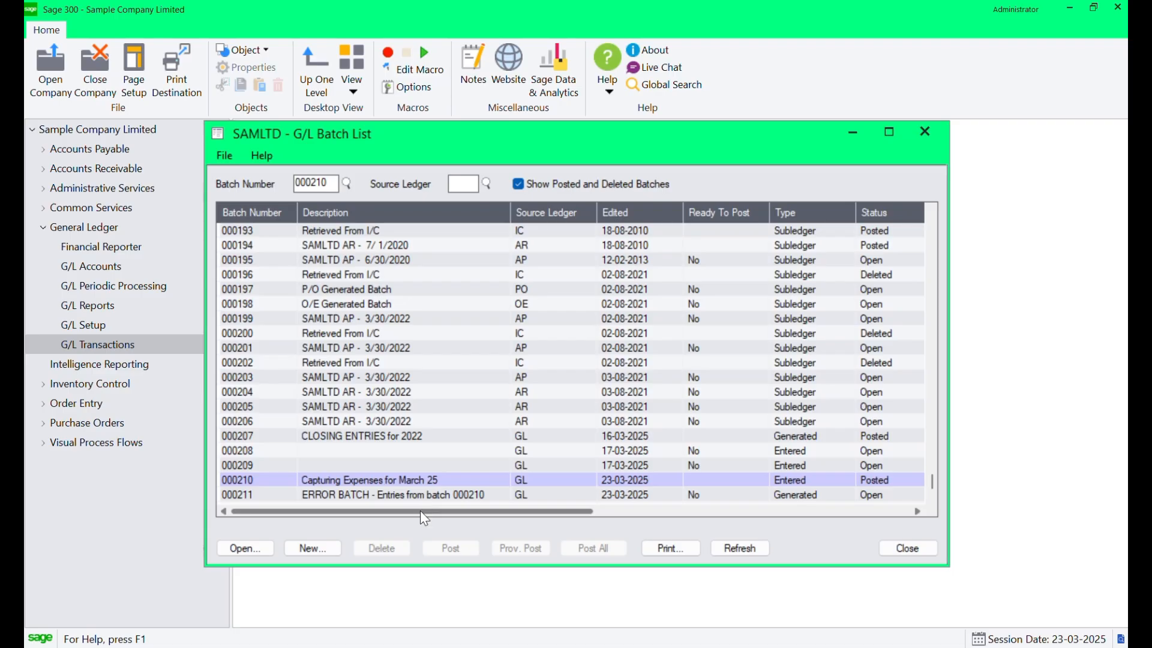
# From the G/L batch list, open the posting journal errors for the posted batch and print the Posting Journal Errors report for sequence 52.
pyautogui.moveTo(420, 510); pyautogui.dragTo(743, 563)
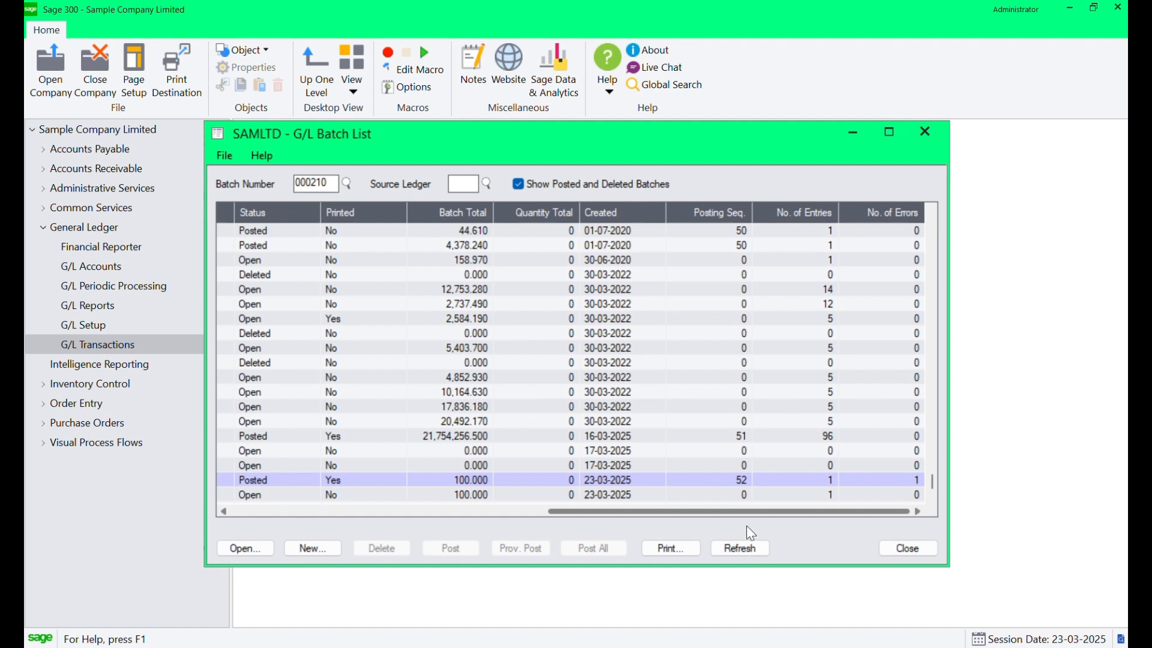
pyautogui.moveTo(747, 528)
pyautogui.mouseDown()
pyautogui.moveTo(423, 479)
pyautogui.moveTo(516, 509)
pyautogui.moveTo(713, 517)
pyautogui.moveTo(749, 506)
pyautogui.mouseUp()
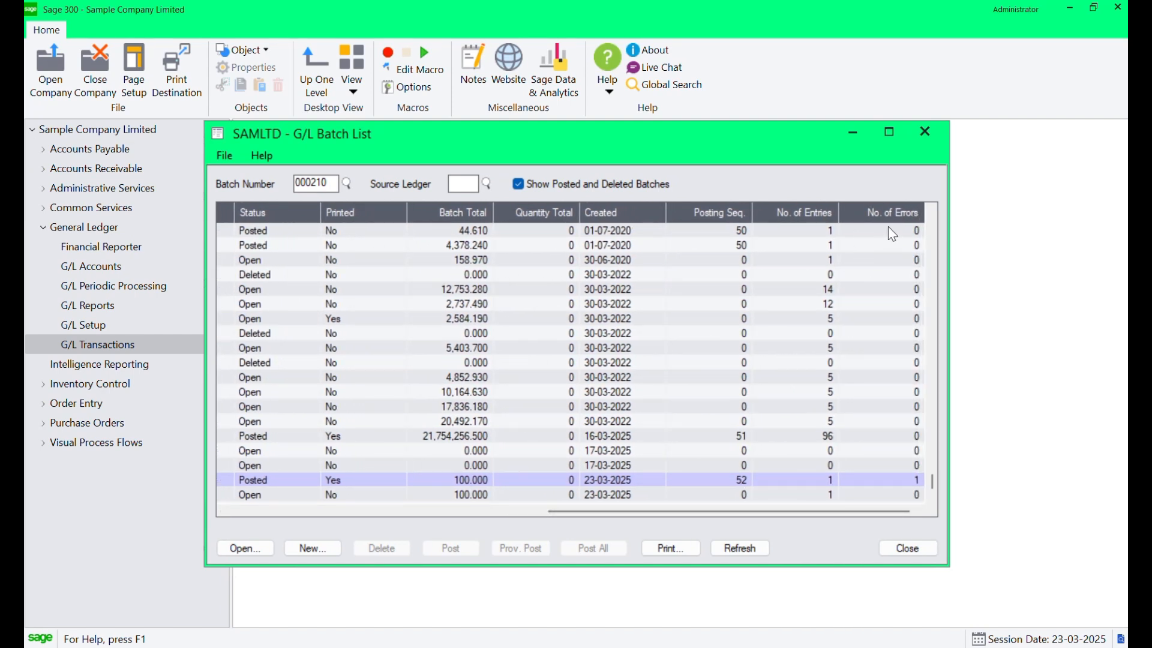
pyautogui.click(908, 480)
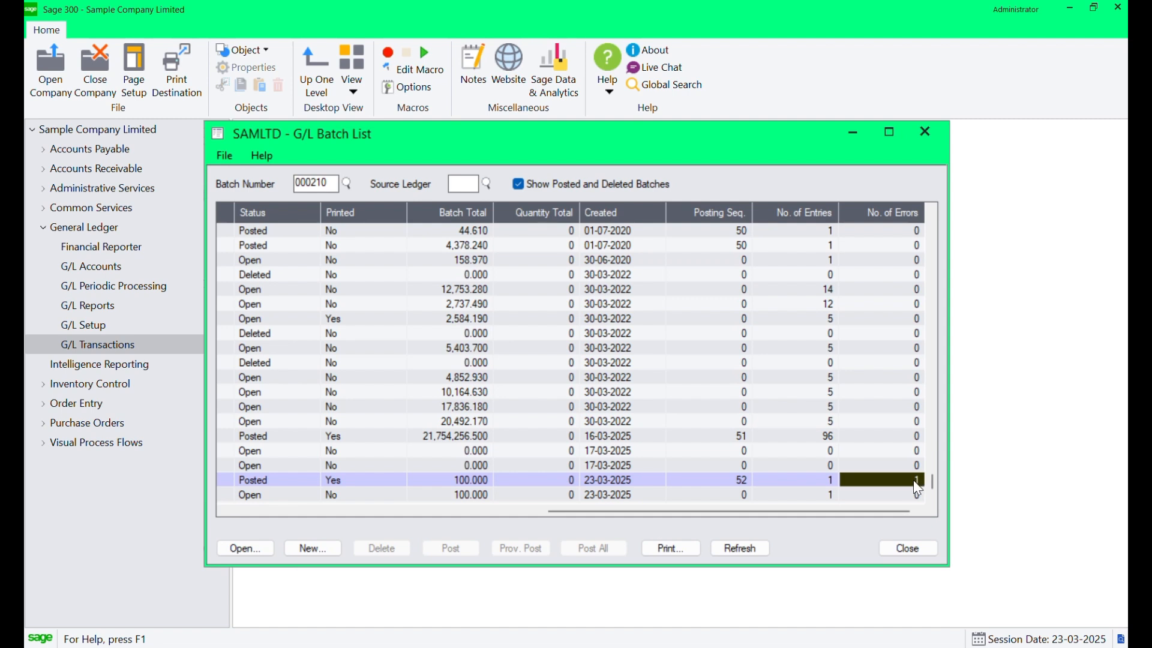
pyautogui.doubleClick(913, 480)
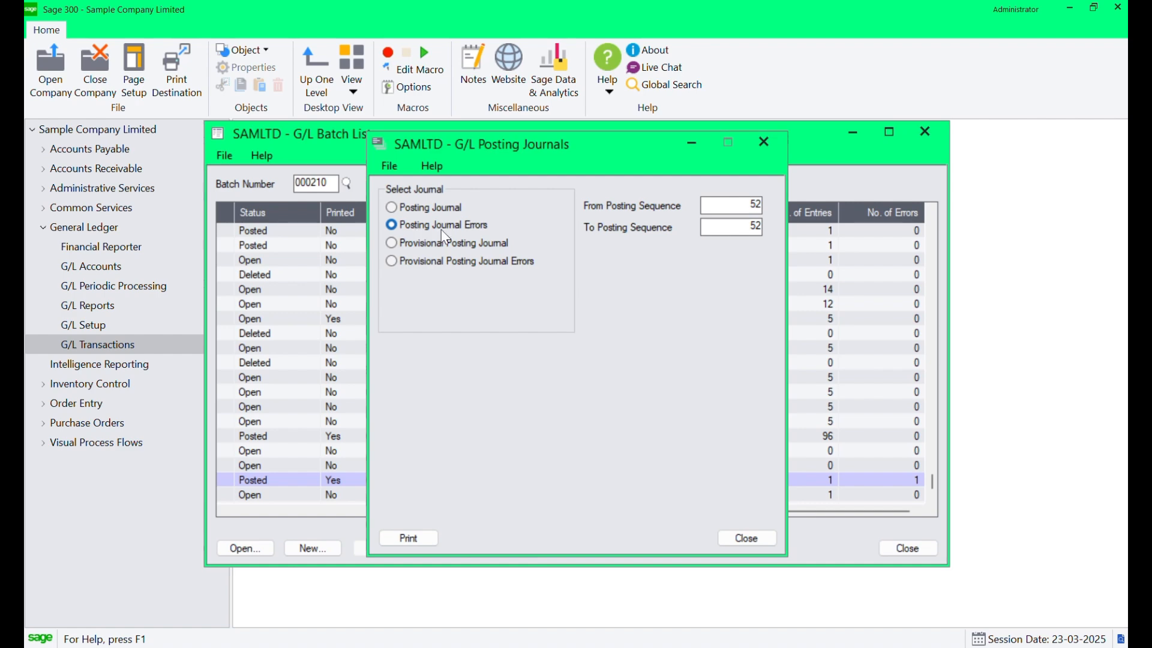
pyautogui.click(417, 540)
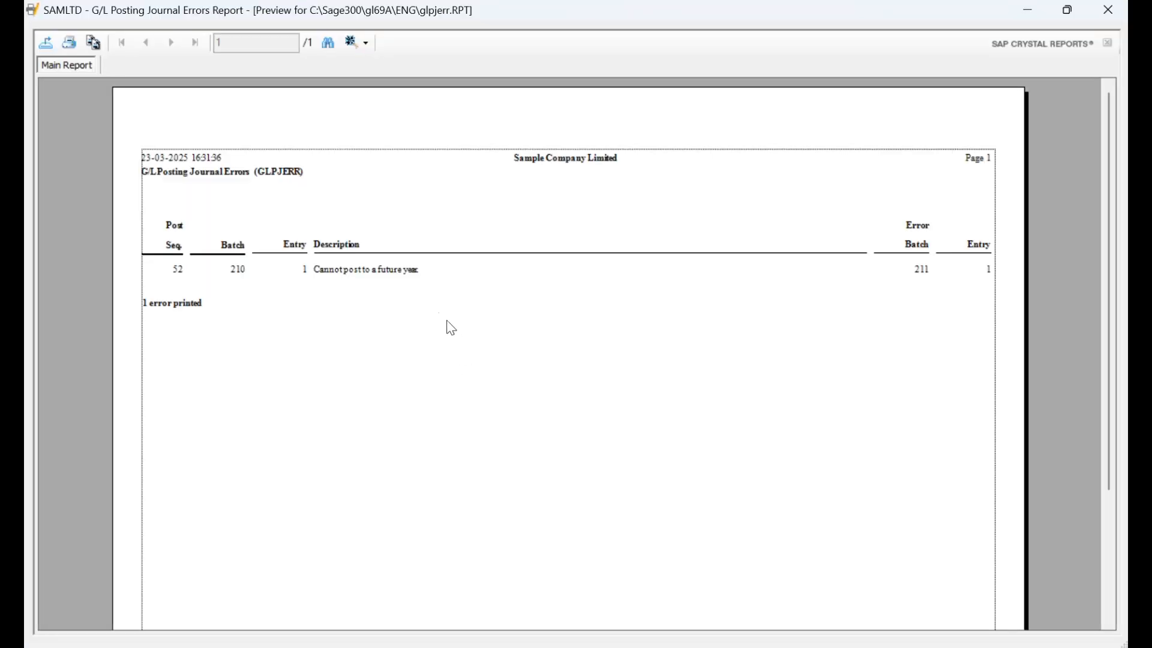
# Post the error batch 000211 journal entry, confirming the posting prompt, and close the posting message.
pyautogui.click(327, 278)
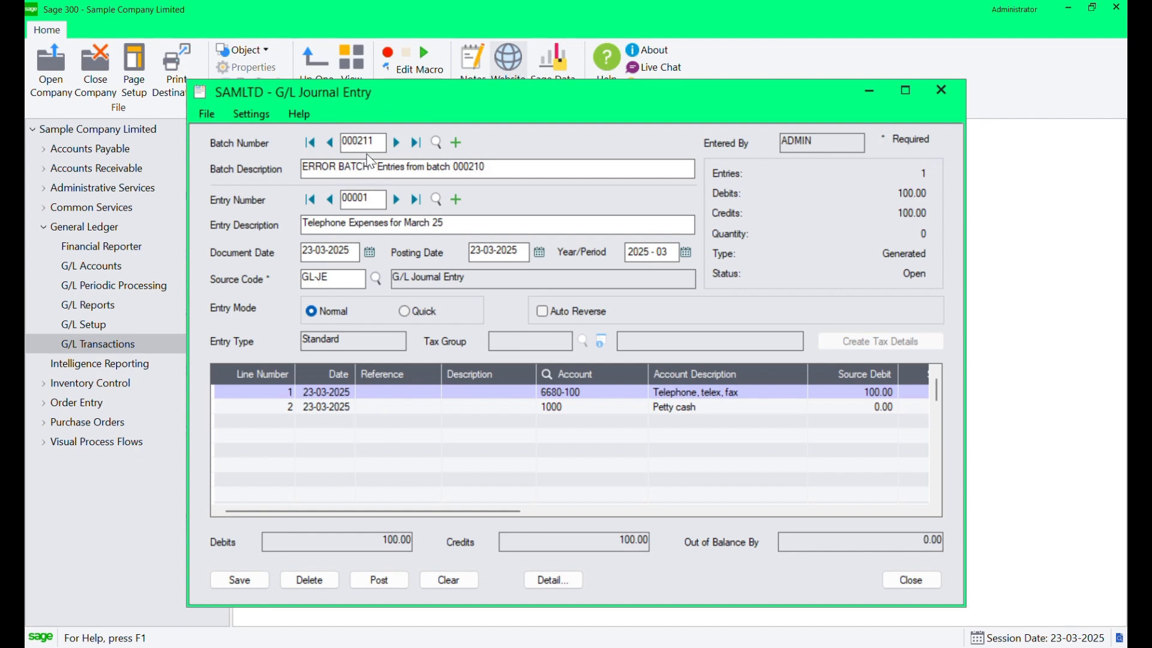
pyautogui.moveTo(383, 142); pyautogui.dragTo(347, 131)
pyautogui.click(466, 398)
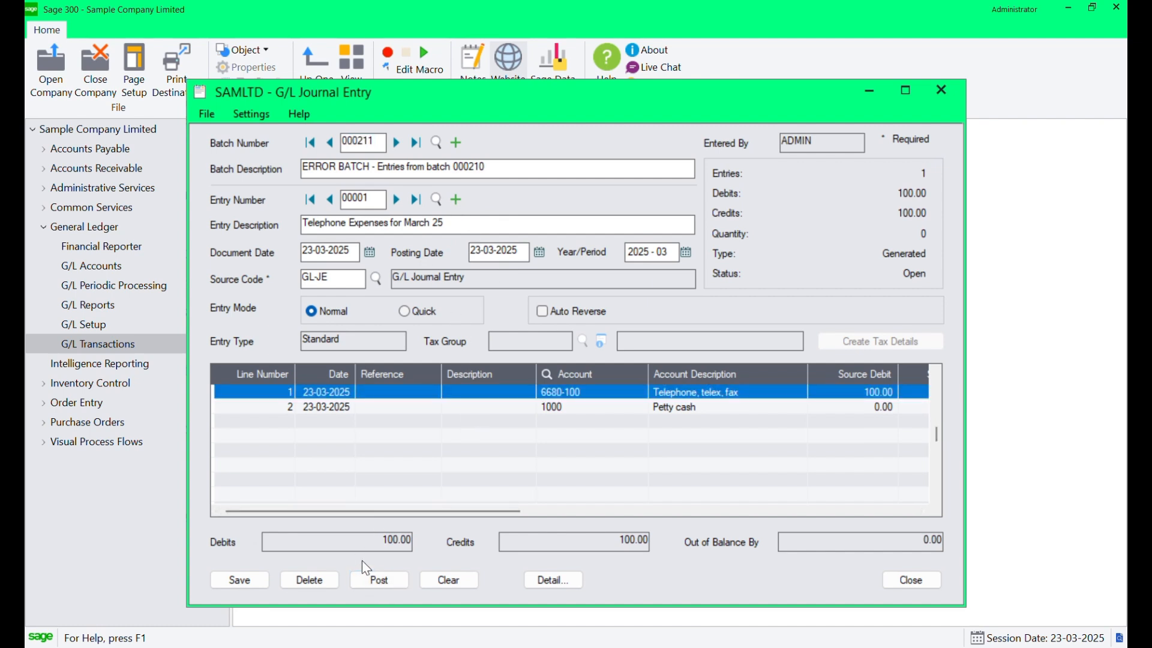
pyautogui.click(372, 578)
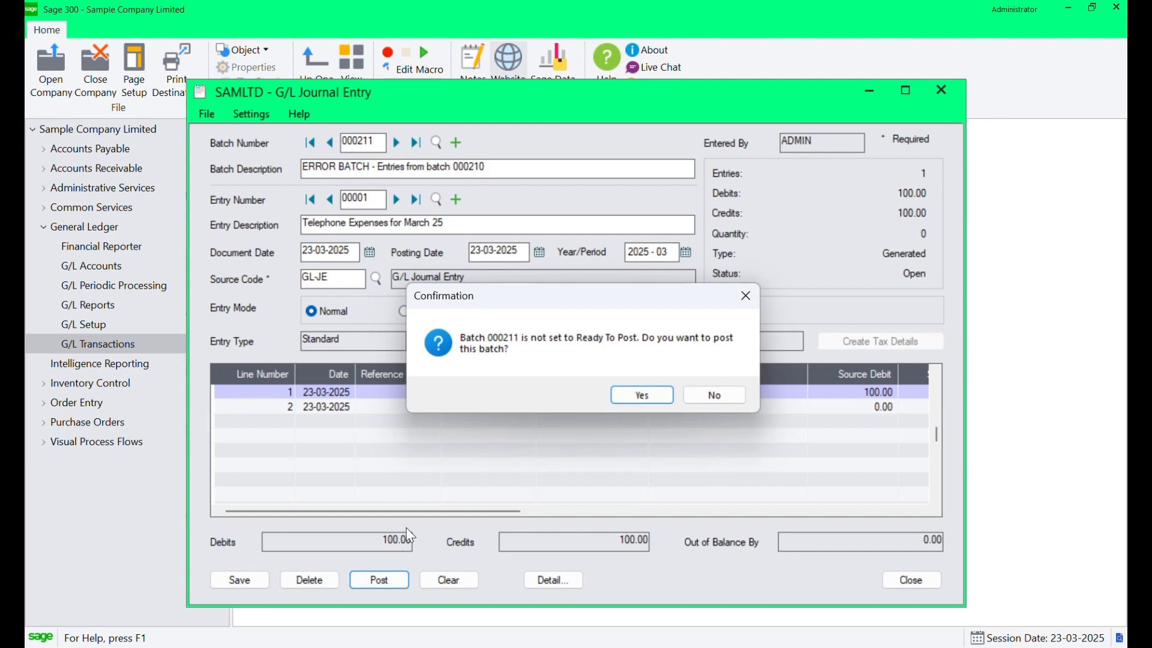
pyautogui.click(646, 395)
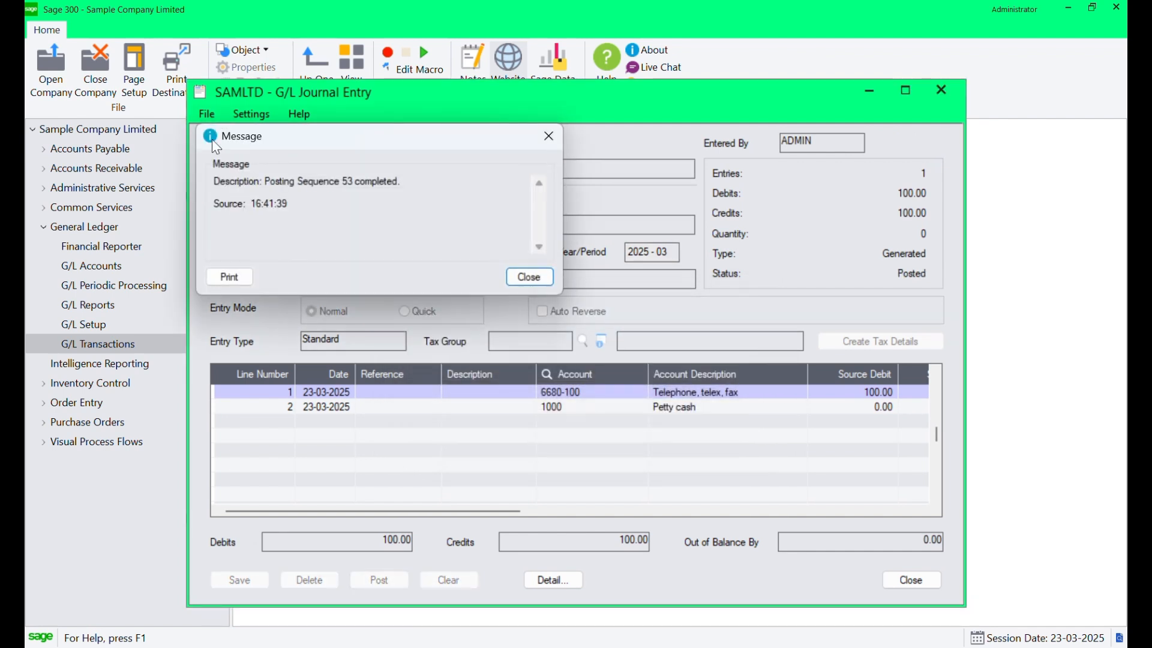
pyautogui.moveTo(405, 194); pyautogui.dragTo(262, 178)
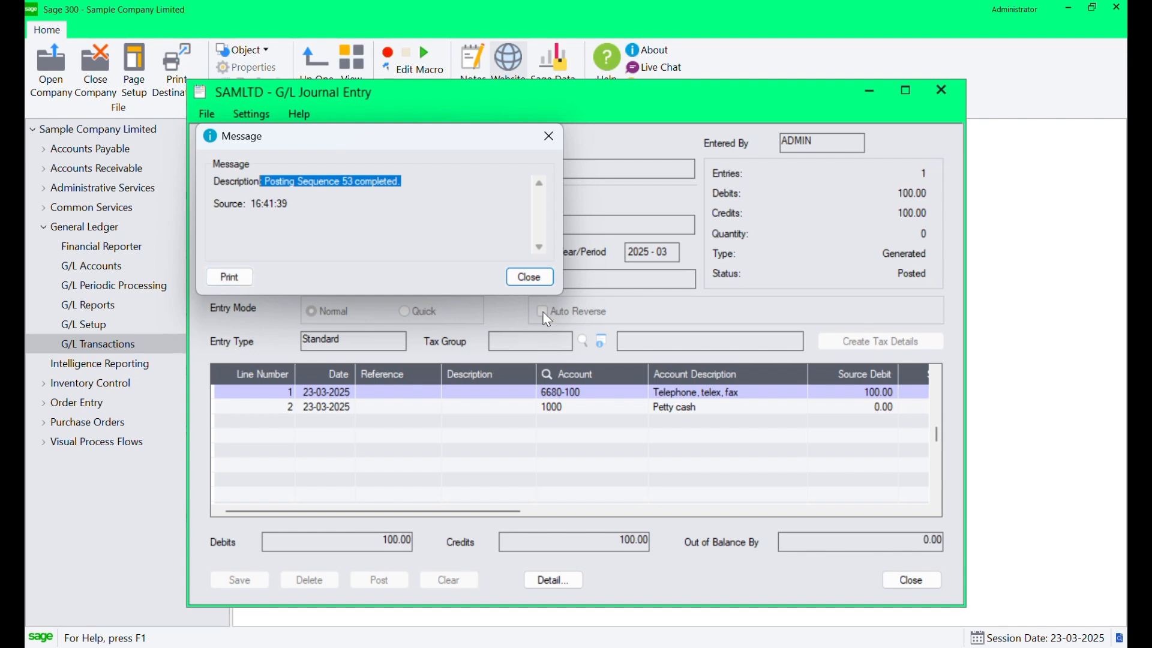
pyautogui.click(477, 217)
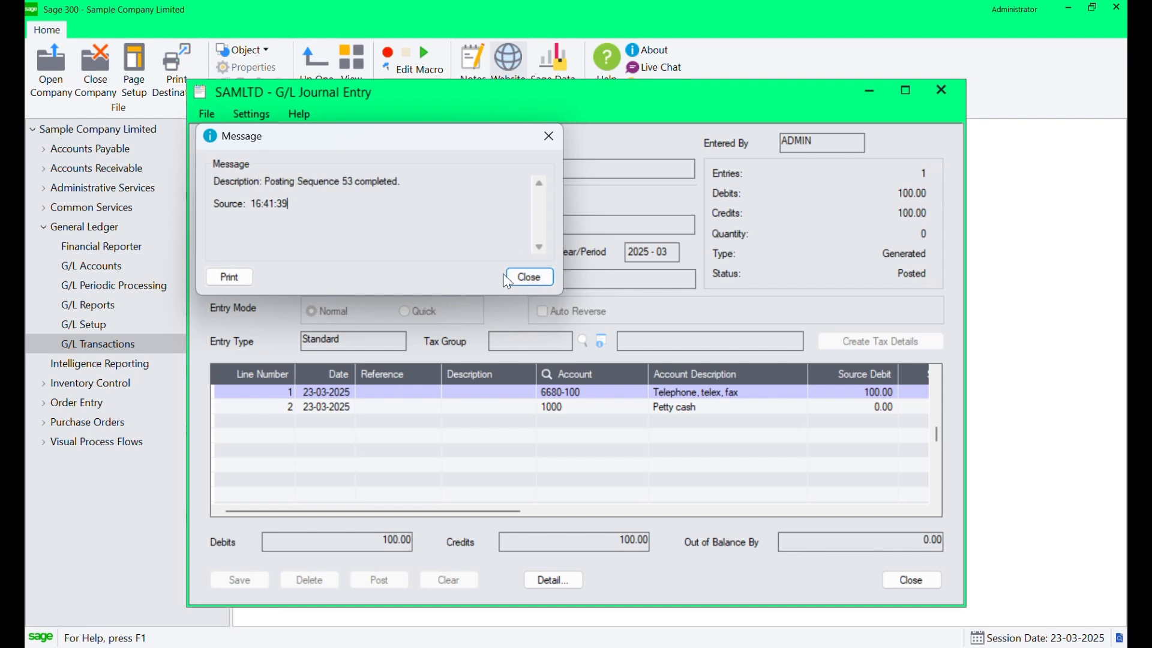
pyautogui.click(535, 282)
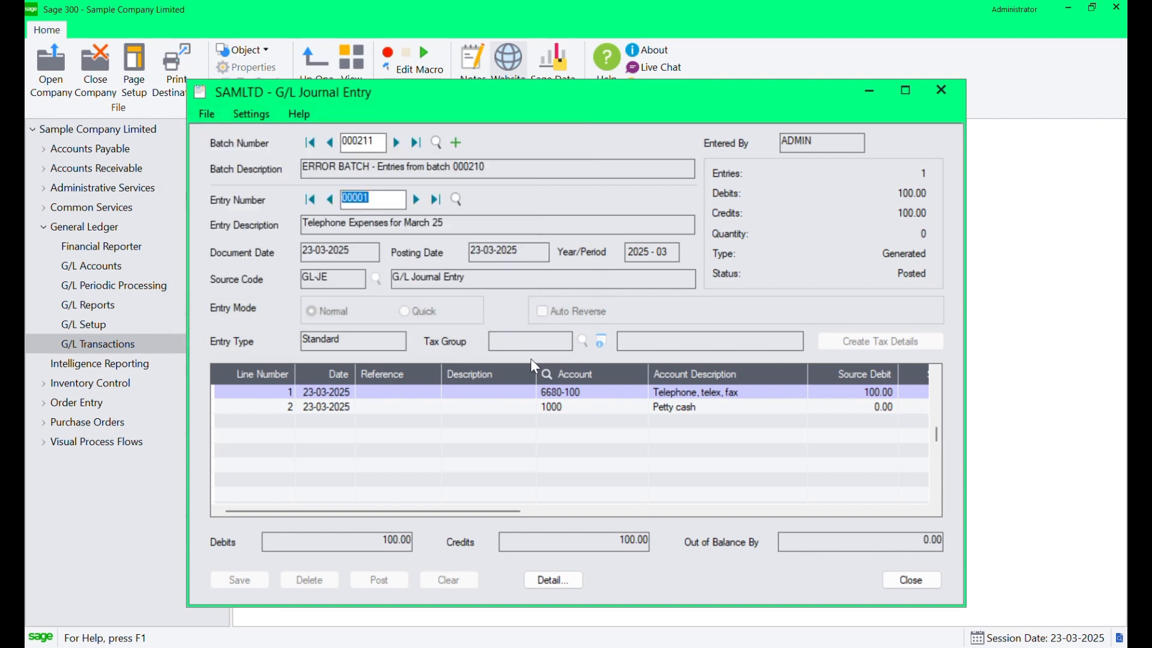